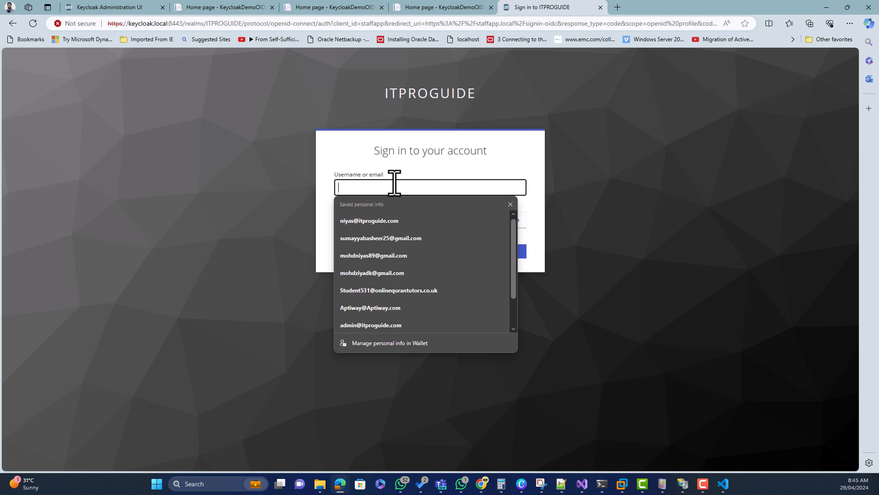
- Sign in to the ITPROGUIDE realm with the staff user's username and account password
{"action": "key", "text": "Tab"}
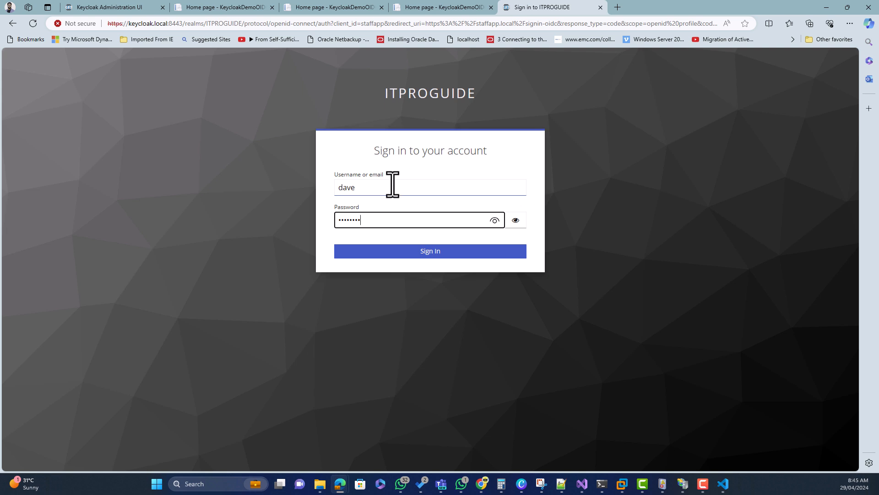
{"action": "left_click", "coordinate": [383, 252]}
- Review the claims and the ID, access and refresh tokens on the staffapp.local profile page, and log out
{"action": "scroll", "coordinate": [384, 262], "scroll_direction": "down", "scroll_amount": 1}
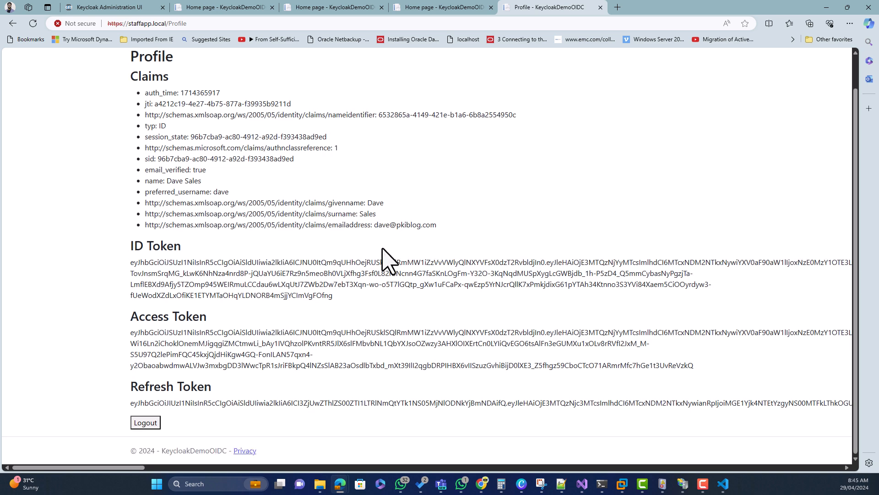
{"action": "scroll", "coordinate": [388, 261], "scroll_direction": "up", "scroll_amount": 1}
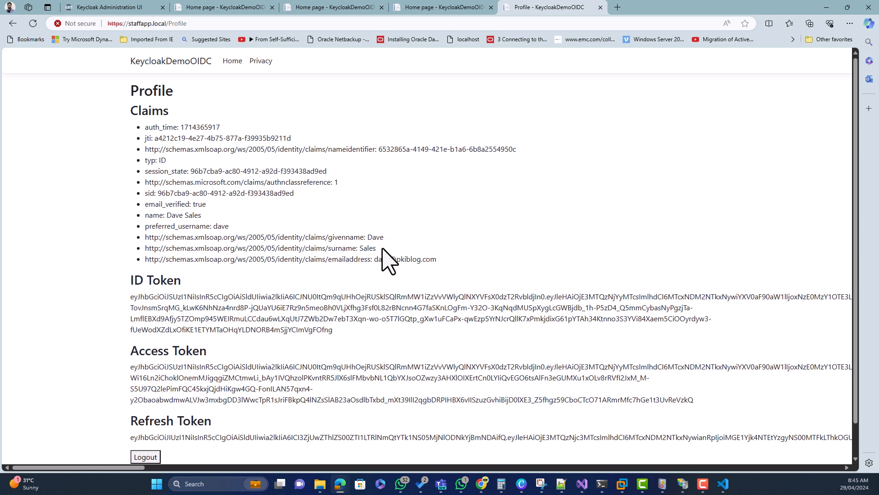
{"action": "scroll", "coordinate": [389, 261], "scroll_direction": "down", "scroll_amount": 1}
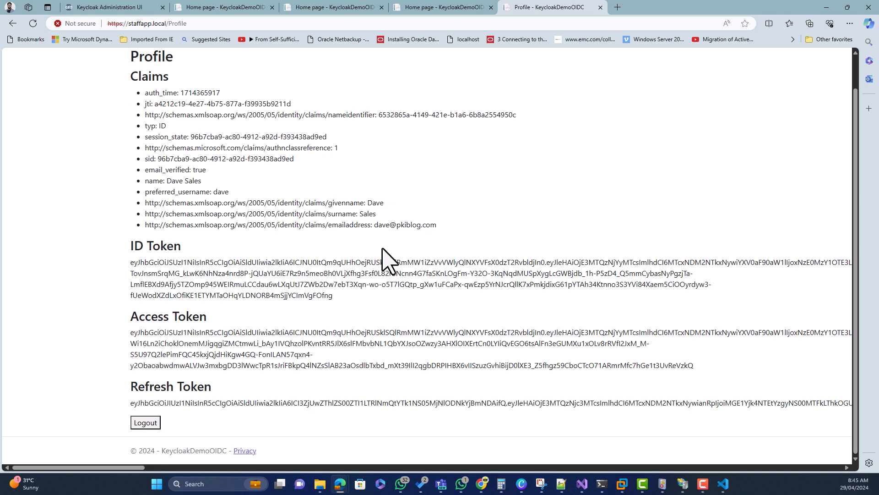
{"action": "left_click", "coordinate": [145, 422]}
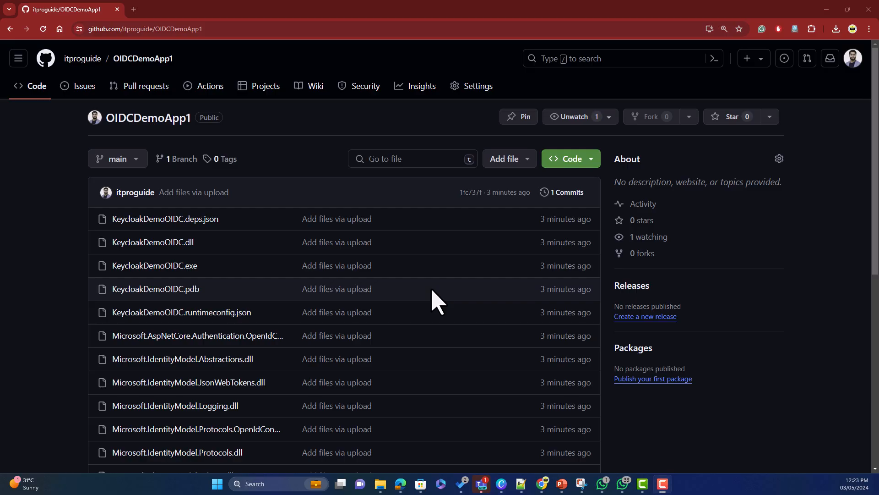
- Look through the files of the OIDCDemoApp1 repository on GitHub and open its code download options
{"action": "scroll", "coordinate": [418, 319], "scroll_direction": "down", "scroll_amount": 3}
{"action": "scroll", "coordinate": [409, 337], "scroll_direction": "up", "scroll_amount": 2}
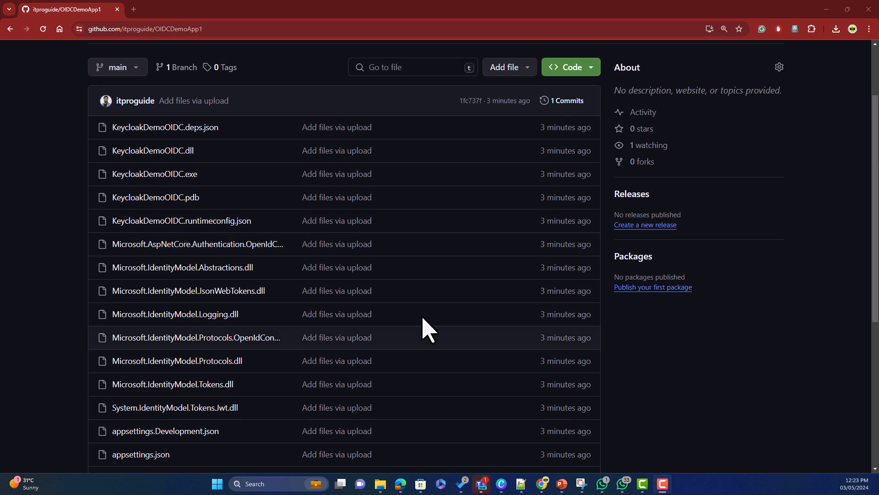
{"action": "left_click", "coordinate": [593, 70]}
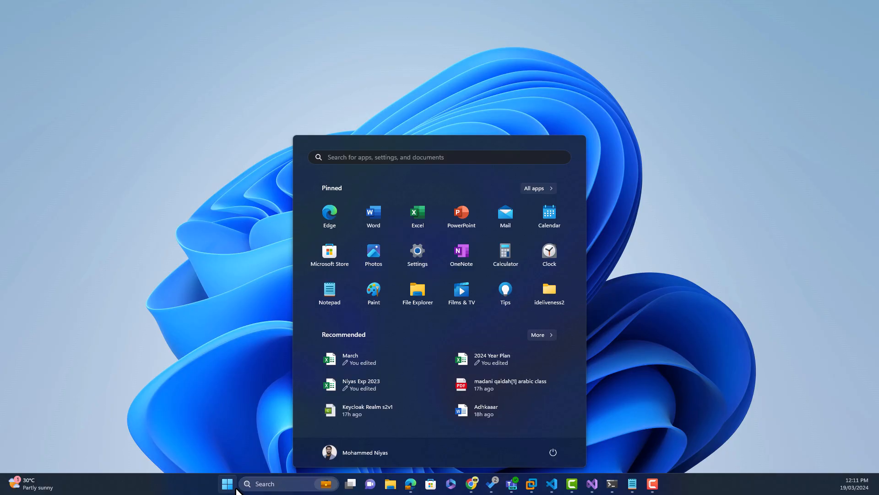
- Search Windows for "turn" and open the dialog for turning Windows features on or off
{"action": "type", "text": "turn"}
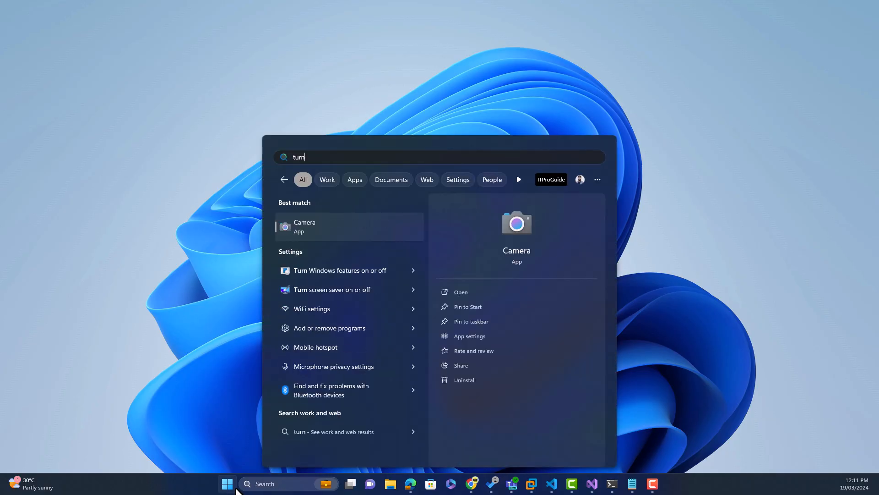
{"action": "left_click", "coordinate": [359, 273]}
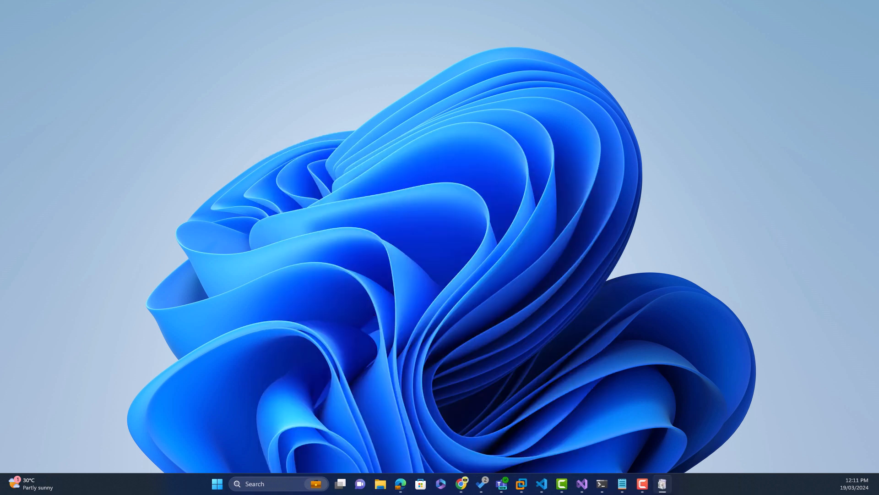
{"action": "left_click_drag", "start_coordinate": [743, 288], "coordinate": [517, 107]}
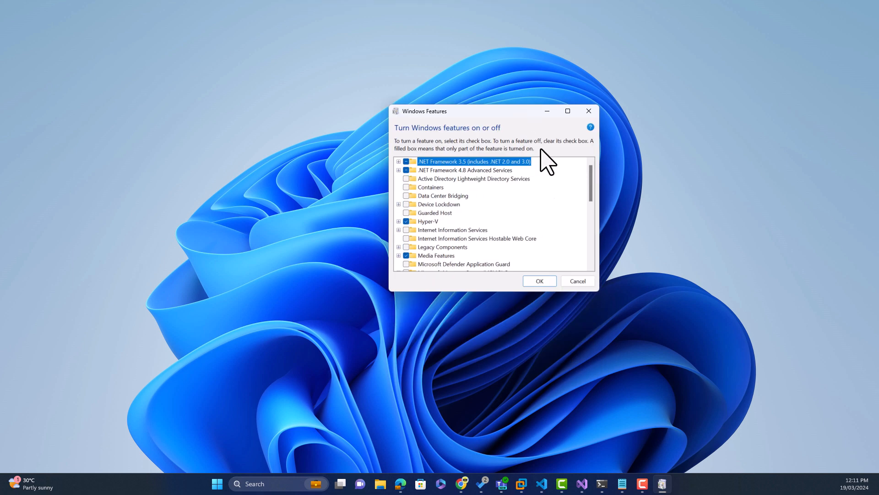
- Enable Internet Information Services, check its Web Management Tools and World Wide Web Services components, and apply the change
{"action": "scroll", "coordinate": [573, 210], "scroll_direction": "down", "scroll_amount": 3}
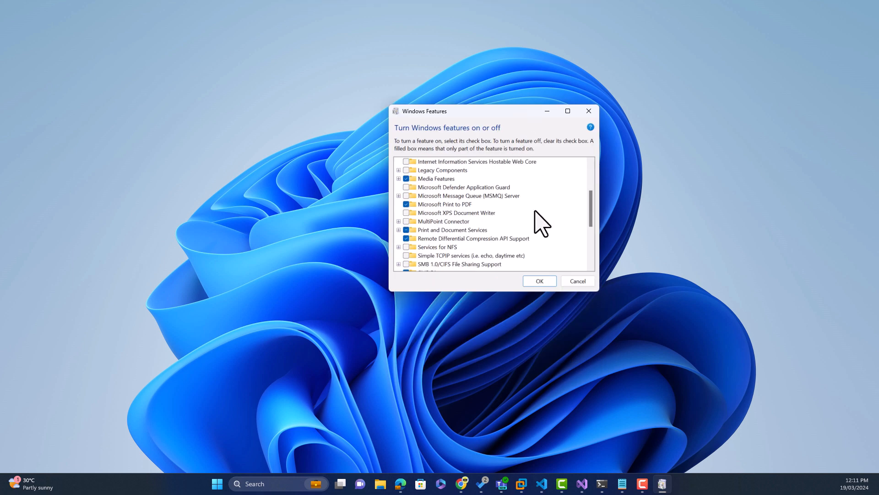
{"action": "left_click", "coordinate": [399, 161]}
{"action": "left_click", "coordinate": [406, 161]}
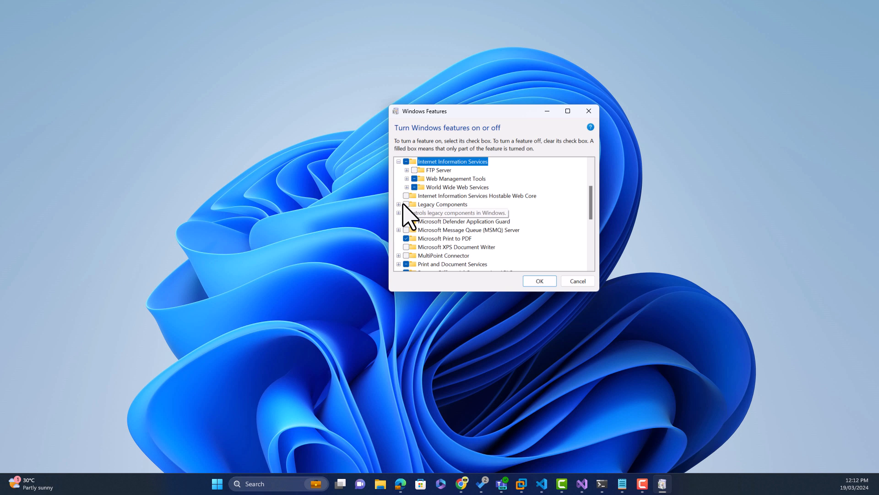
{"action": "left_click", "coordinate": [407, 178]}
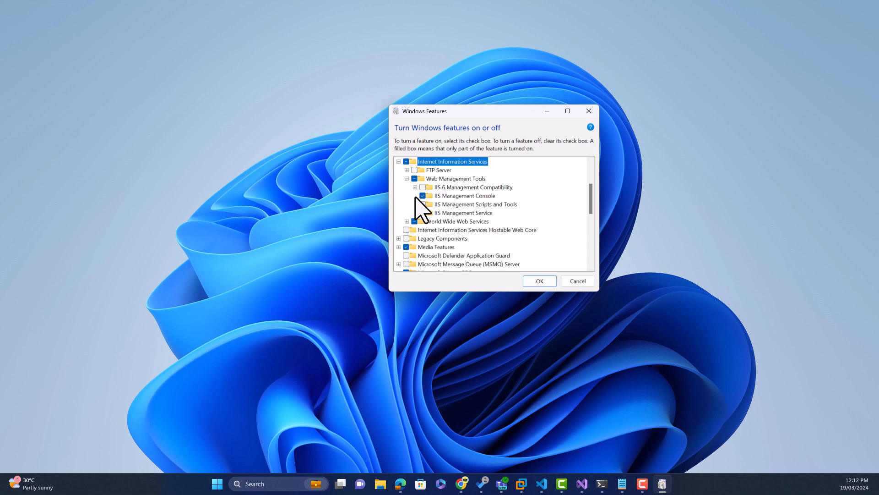
{"action": "left_click", "coordinate": [407, 221]}
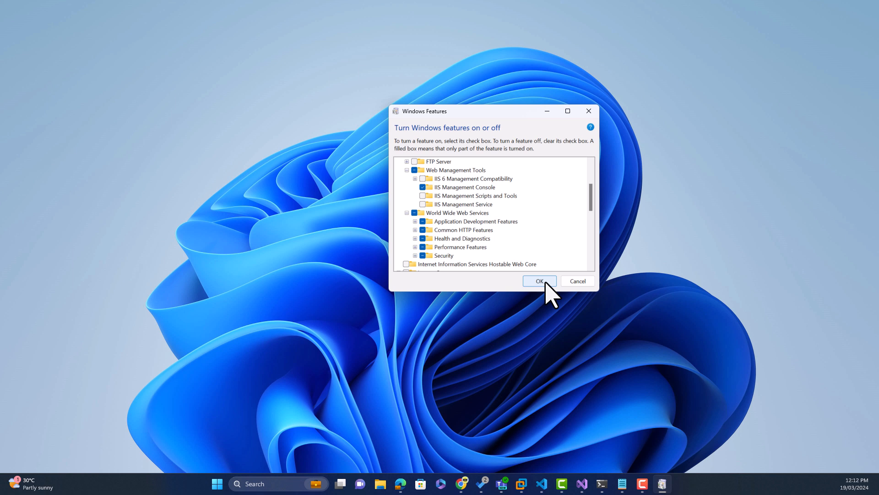
{"action": "left_click", "coordinate": [541, 281]}
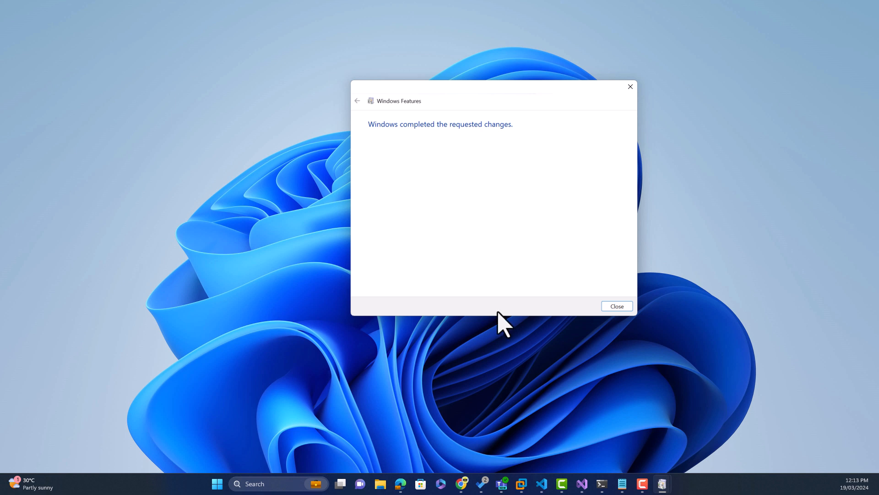
{"action": "key", "text": "Escape"}
- Search Windows for "IIS", open Internet Information Services (IIS) Manager, and maximize its window
{"action": "left_click", "coordinate": [225, 485]}
{"action": "type", "text": "IIS"}
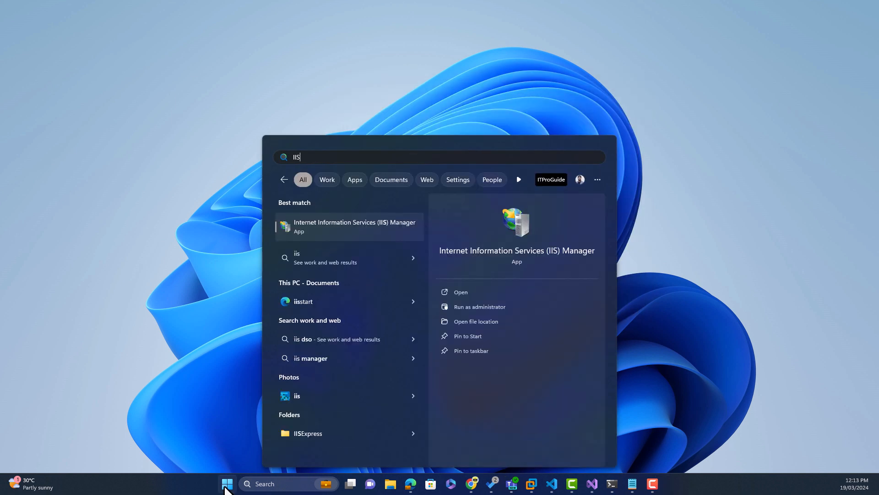
{"action": "left_click", "coordinate": [350, 231]}
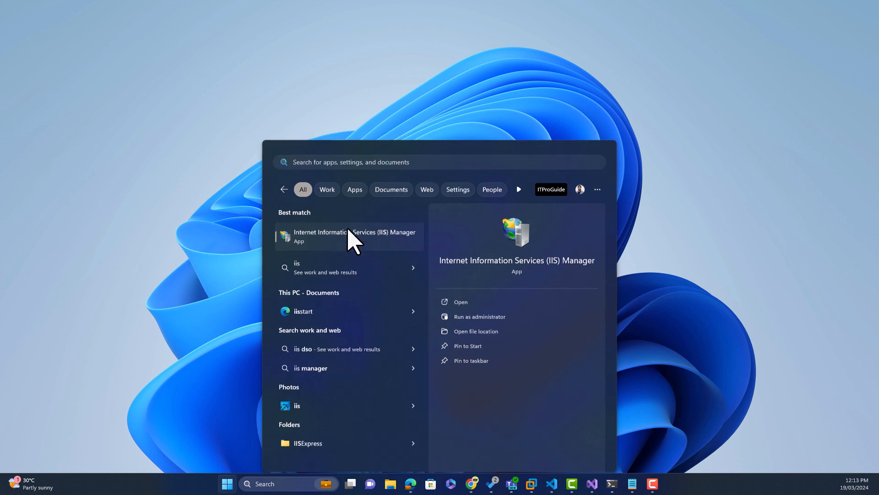
{"action": "left_click_drag", "start_coordinate": [878, 35], "coordinate": [350, 14]}
{"action": "double_click", "coordinate": [351, 14]}
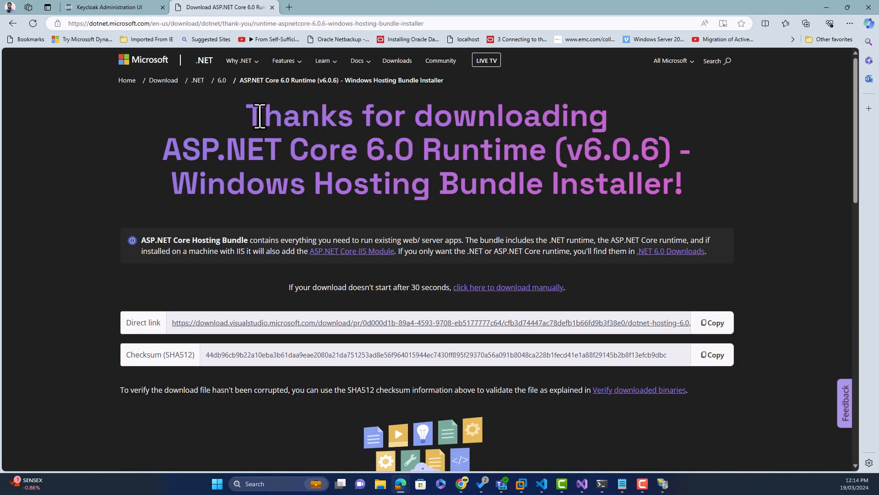
- Examine the ASP.NET Core 6.0 Runtime (v6.0.6) Windows Hosting Bundle download page and dismiss the .NET survey
{"action": "left_click_drag", "start_coordinate": [259, 116], "coordinate": [704, 195]}
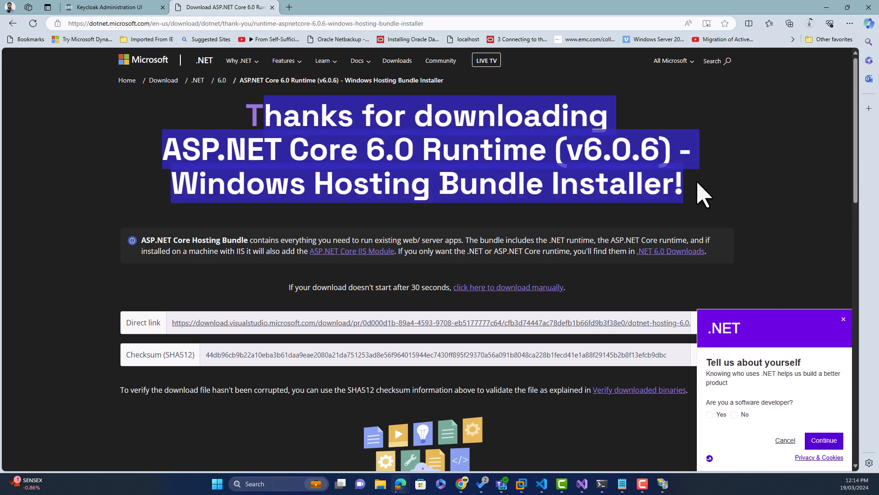
{"action": "left_click", "coordinate": [744, 197]}
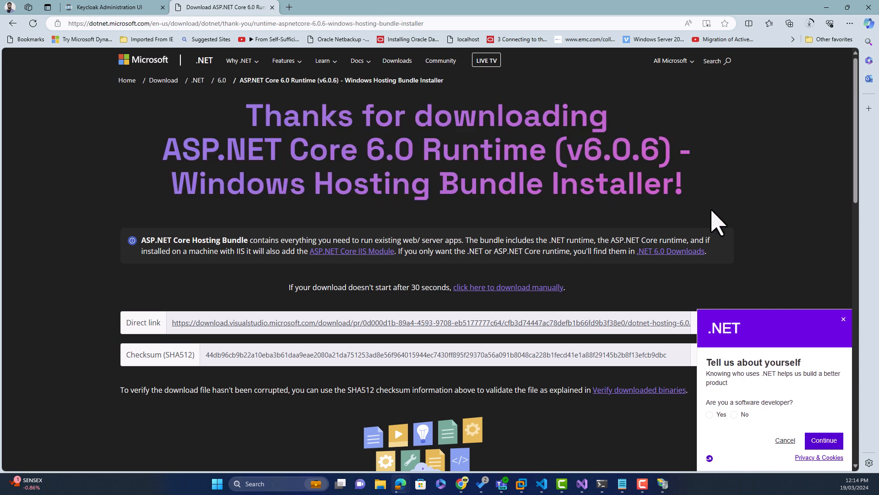
{"action": "left_click", "coordinate": [843, 320]}
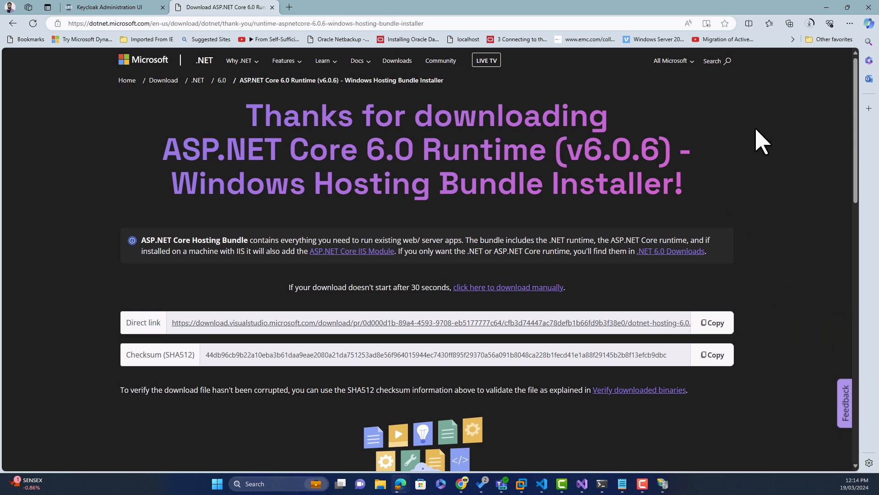
- Run the downloaded dotnet-hosting-6.0.6-win.exe, install .NET 6.0.6 Windows Server Hosting, close the setup, and return to IIS Manager
{"action": "left_click", "coordinate": [810, 23]}
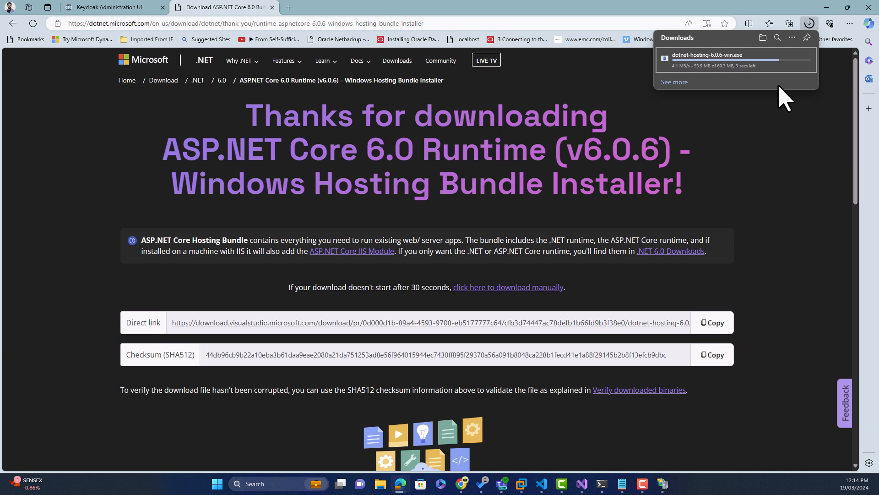
{"action": "left_click", "coordinate": [681, 64]}
{"action": "left_click", "coordinate": [480, 304]}
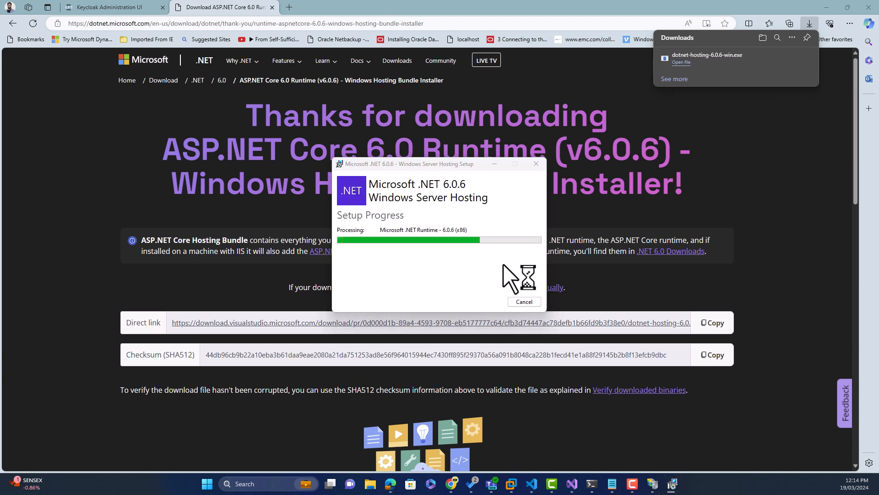
{"action": "left_click", "coordinate": [526, 303]}
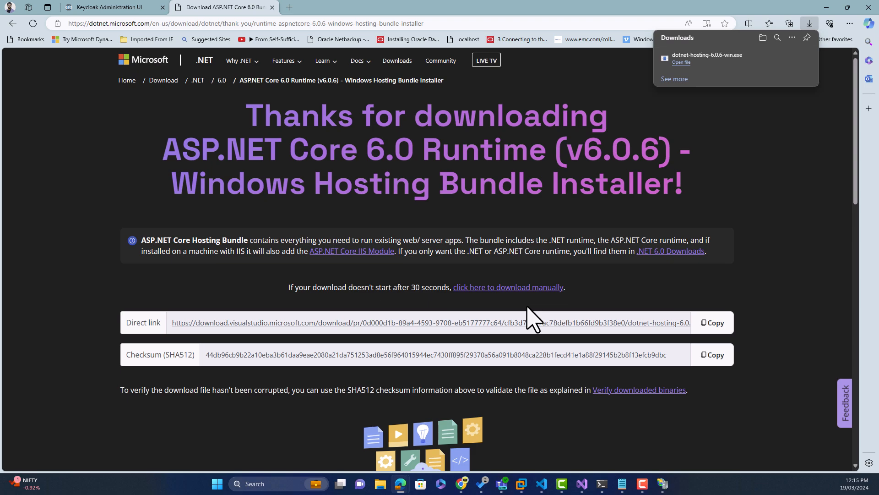
{"action": "left_click", "coordinate": [662, 484]}
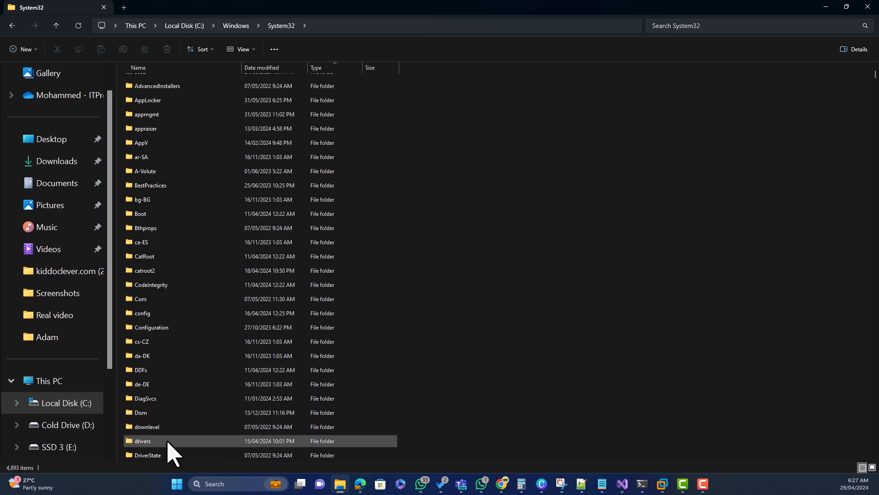
- Go to the drivers\etc folder inside System32 and select the hosts file
{"action": "double_click", "coordinate": [168, 441]}
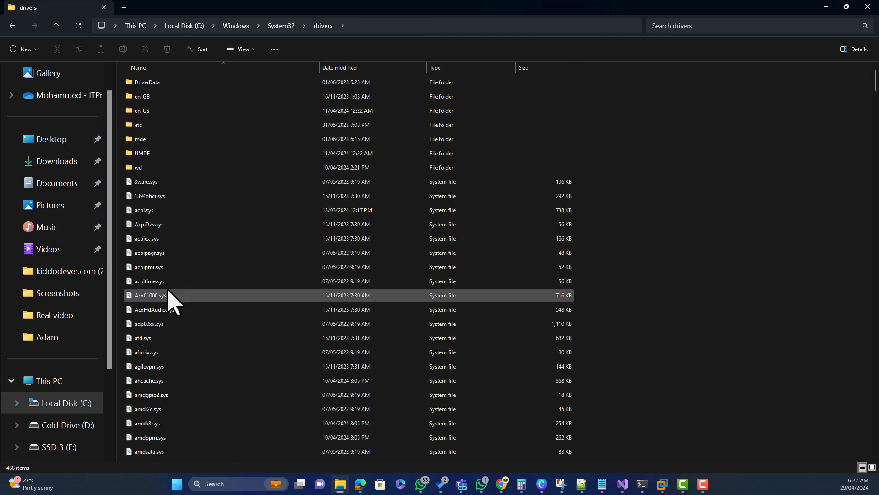
{"action": "double_click", "coordinate": [160, 125]}
{"action": "left_click", "coordinate": [161, 125]}
{"action": "left_click", "coordinate": [160, 86]}
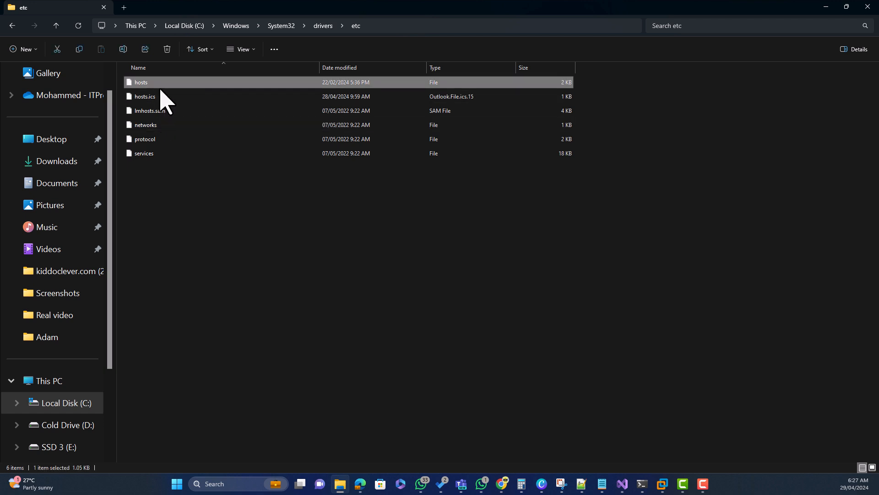
- Open the hosts file with Notepad and maximize the editor window
{"action": "right_click", "coordinate": [160, 87]}
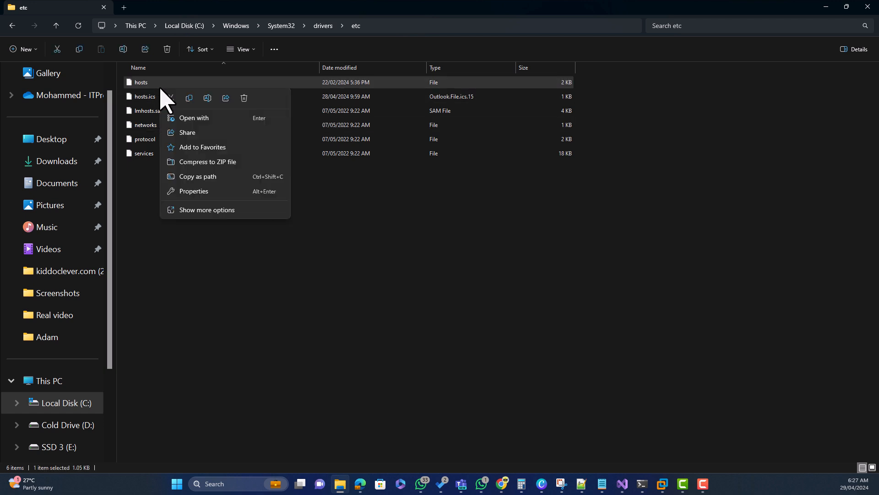
{"action": "left_click", "coordinate": [211, 123]}
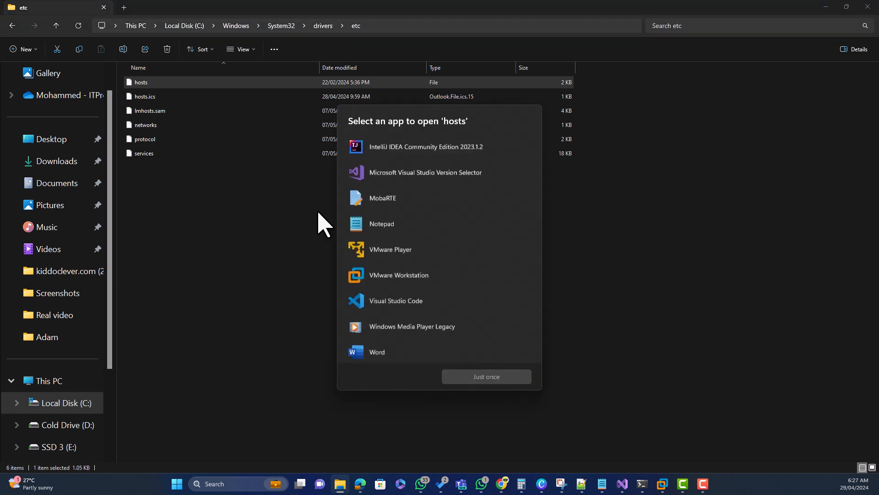
{"action": "double_click", "coordinate": [386, 227]}
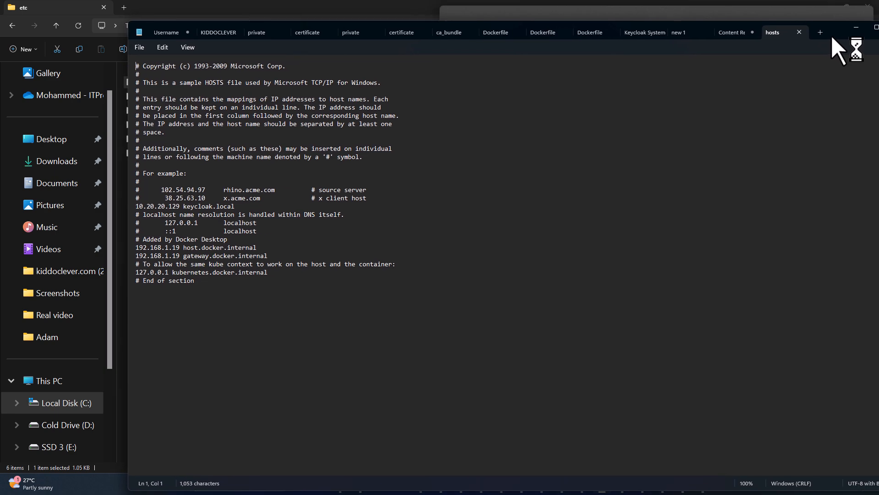
{"action": "left_click", "coordinate": [831, 35]}
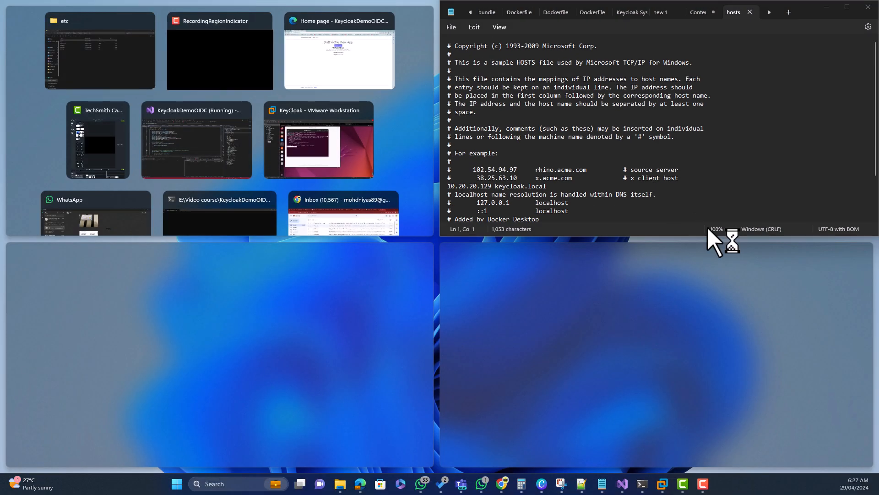
{"action": "left_click", "coordinate": [847, 8]}
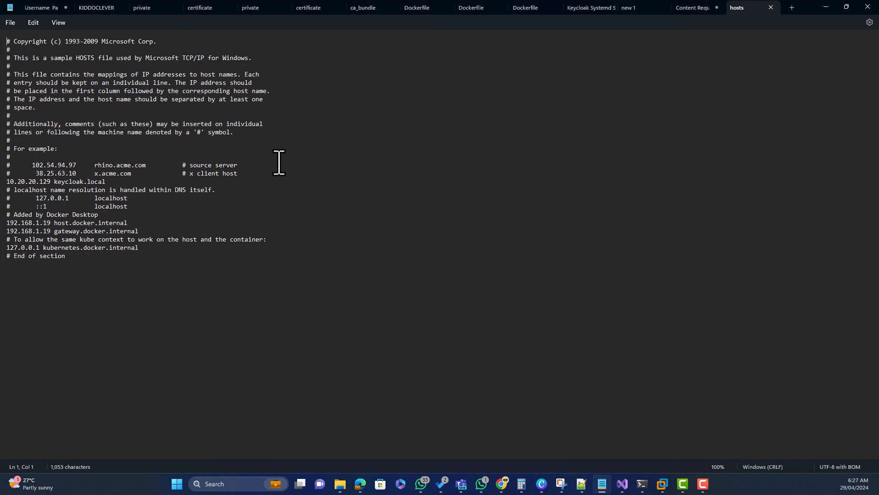
- Add the line "127.0.0.1 staffapp.local" at the end of the hosts file and save it
{"action": "key", "text": "ctrl+End"}
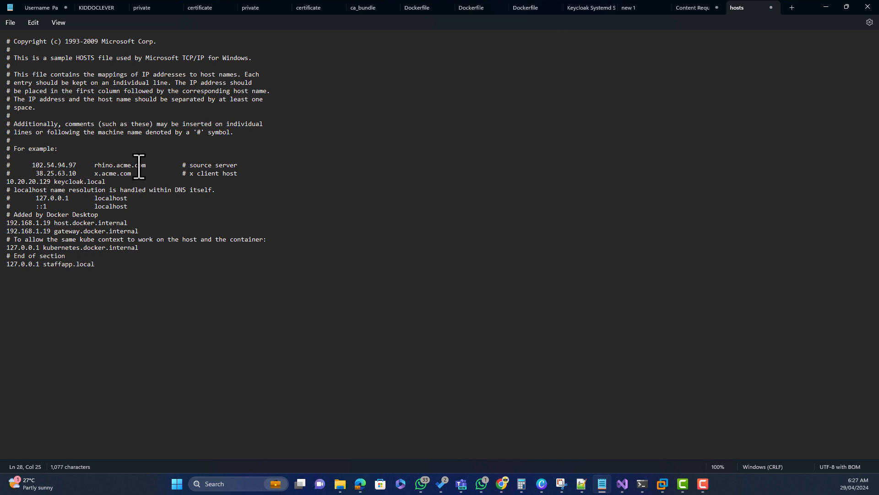
{"action": "left_click", "coordinate": [10, 22]}
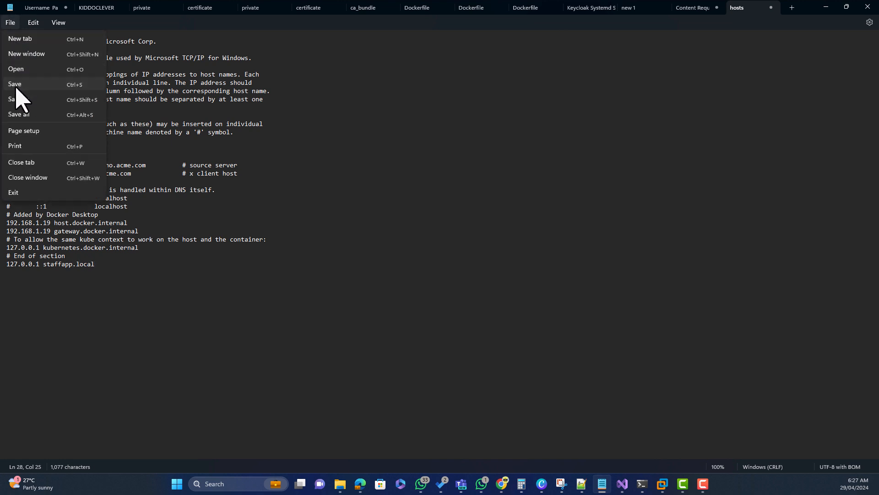
{"action": "left_click", "coordinate": [16, 98]}
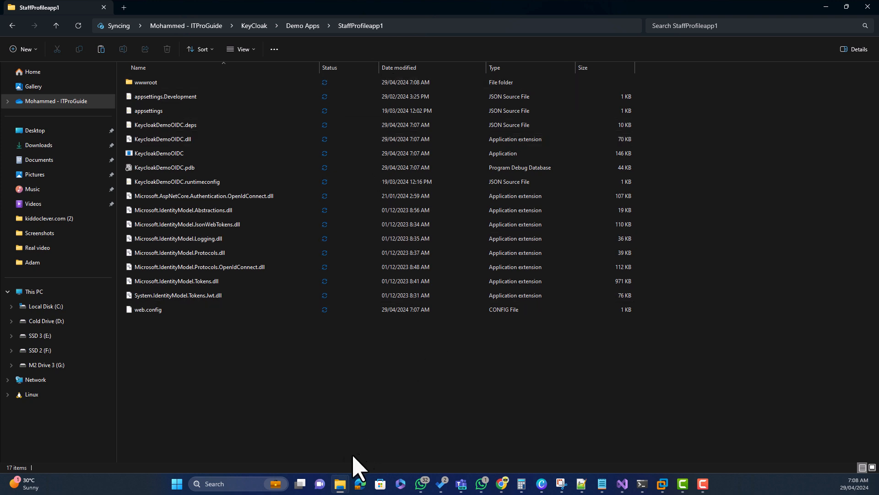
- Copy the StaffProfileapp1 folder from Demo Apps into C:\inetpub\wwwroot, granting administrator permission for the copy
{"action": "left_click", "coordinate": [177, 484]}
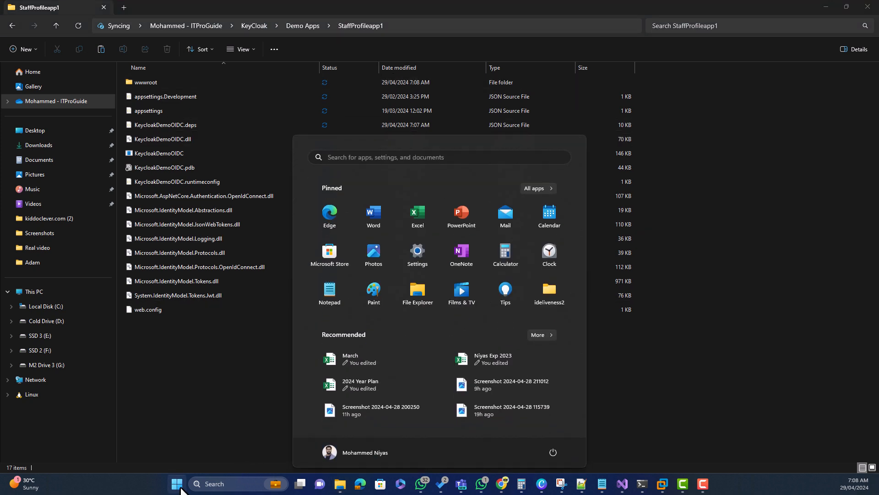
{"action": "right_click", "coordinate": [197, 83]}
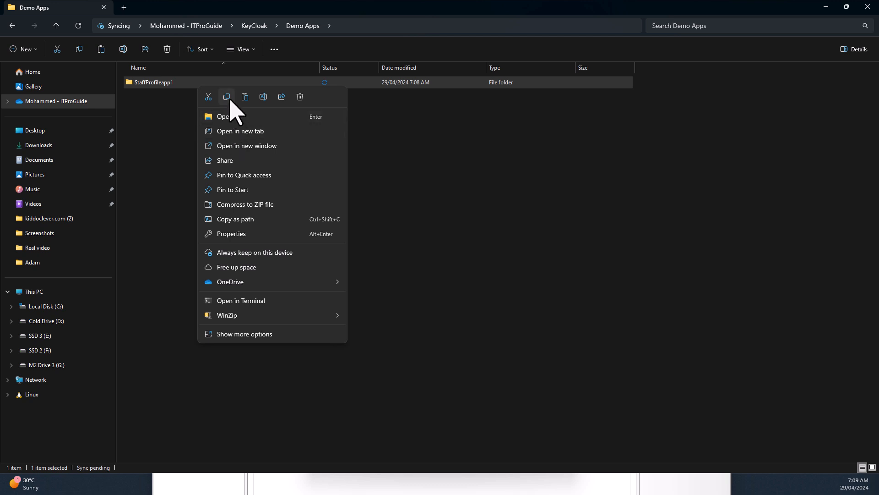
{"action": "left_click", "coordinate": [225, 96]}
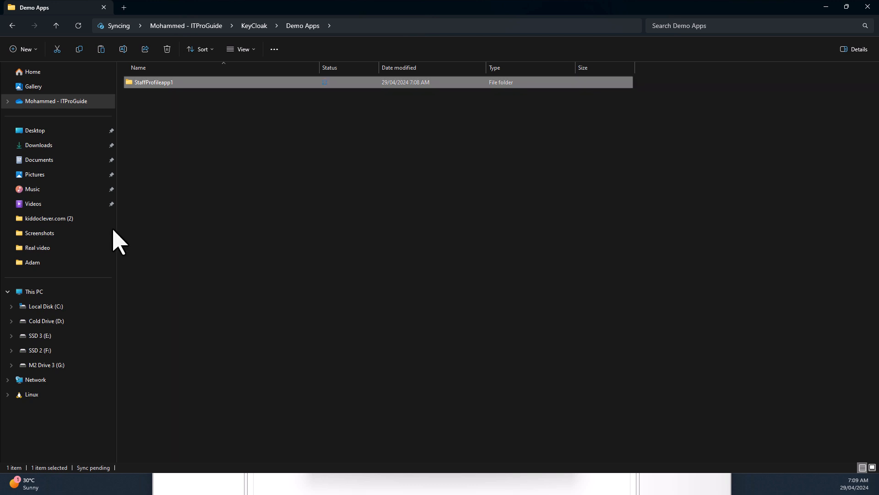
{"action": "left_click", "coordinate": [75, 307]}
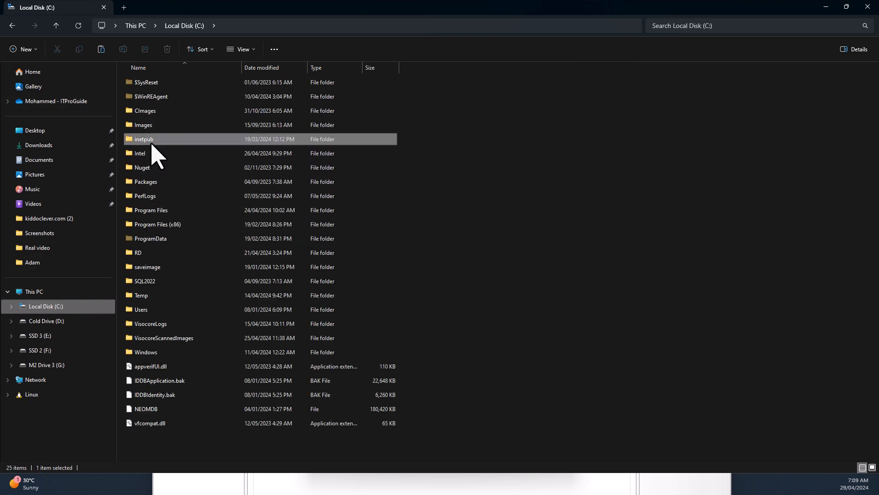
{"action": "double_click", "coordinate": [153, 143]}
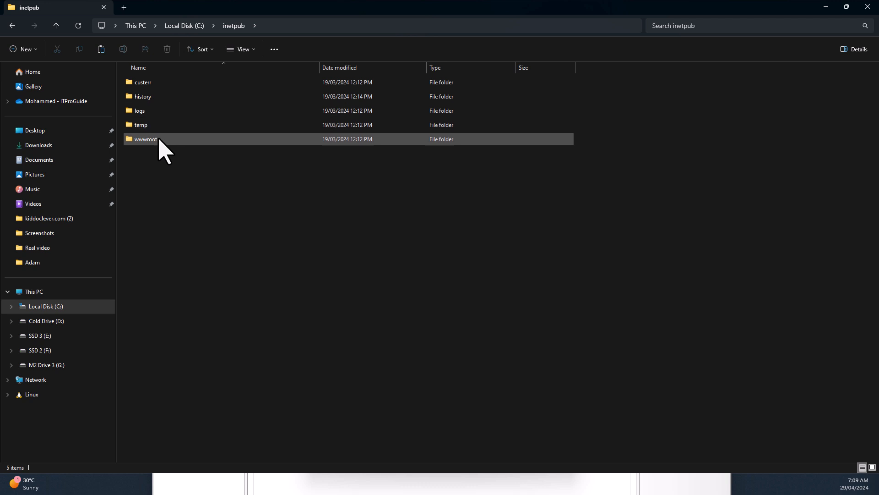
{"action": "double_click", "coordinate": [159, 140]}
{"action": "right_click", "coordinate": [159, 148]}
{"action": "left_click", "coordinate": [169, 157]}
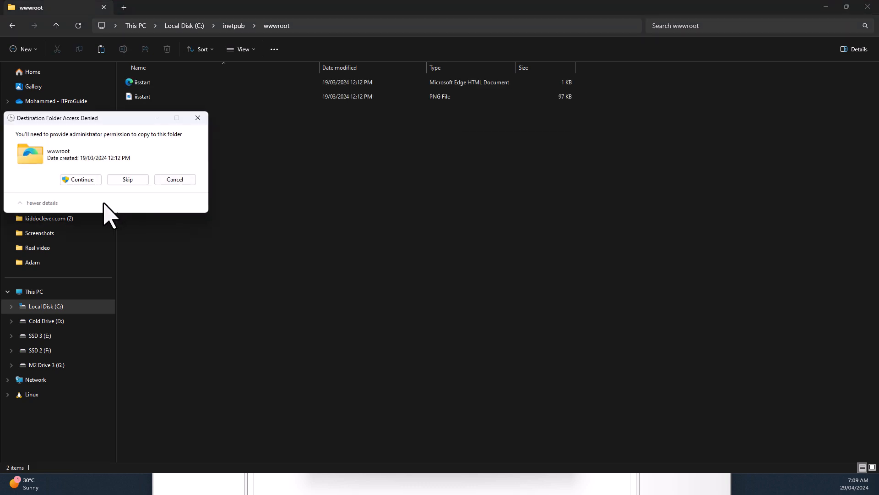
{"action": "left_click", "coordinate": [83, 181]}
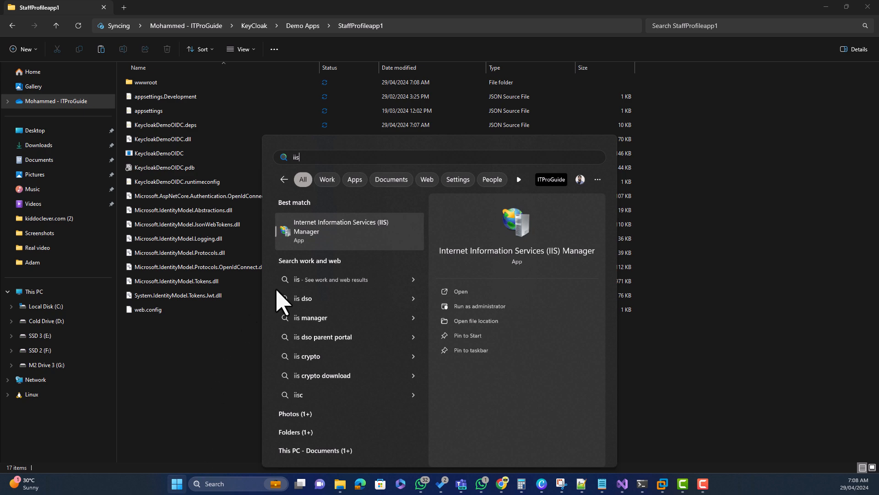
- Open IIS Manager, expand the server's Sites, and begin adding a website with the site name staffprofileapp
{"action": "left_click", "coordinate": [304, 243]}
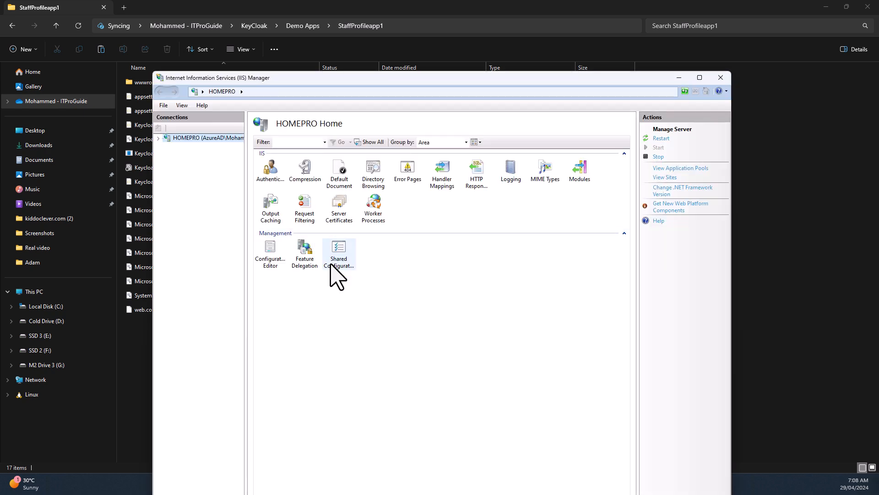
{"action": "left_click", "coordinate": [158, 139]}
{"action": "left_click", "coordinate": [167, 154]}
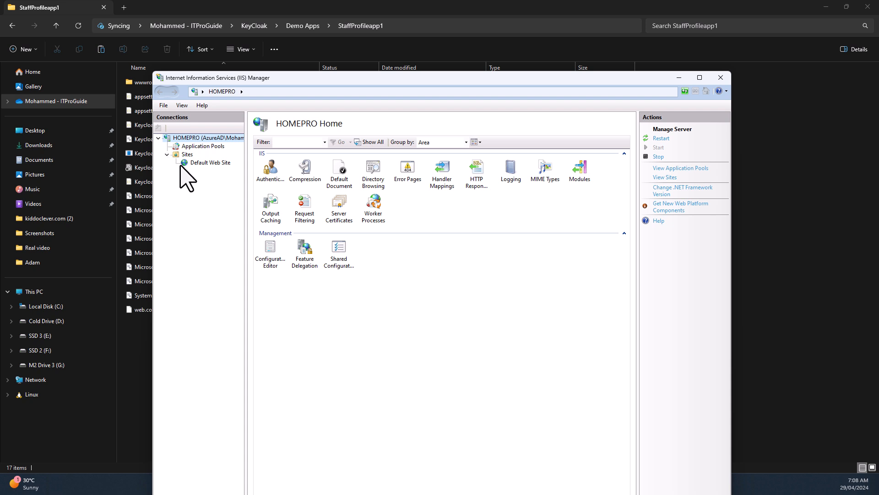
{"action": "right_click", "coordinate": [183, 161]}
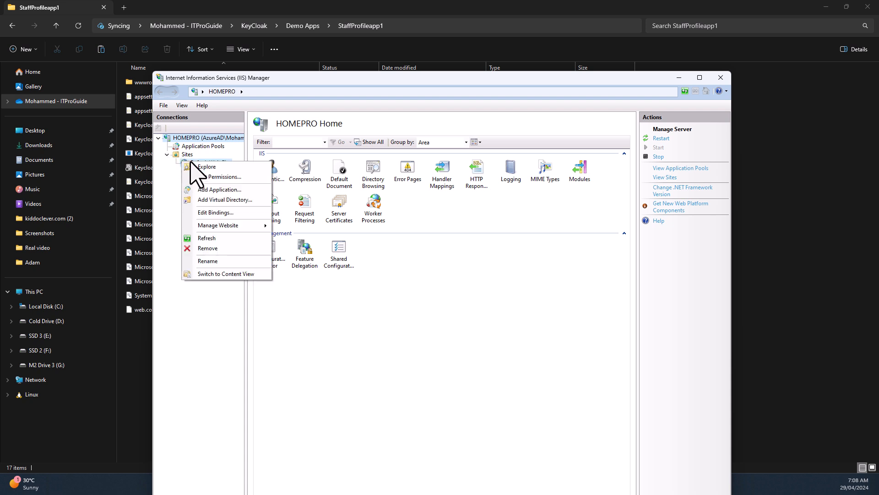
{"action": "right_click", "coordinate": [188, 156]}
{"action": "left_click", "coordinate": [196, 162]}
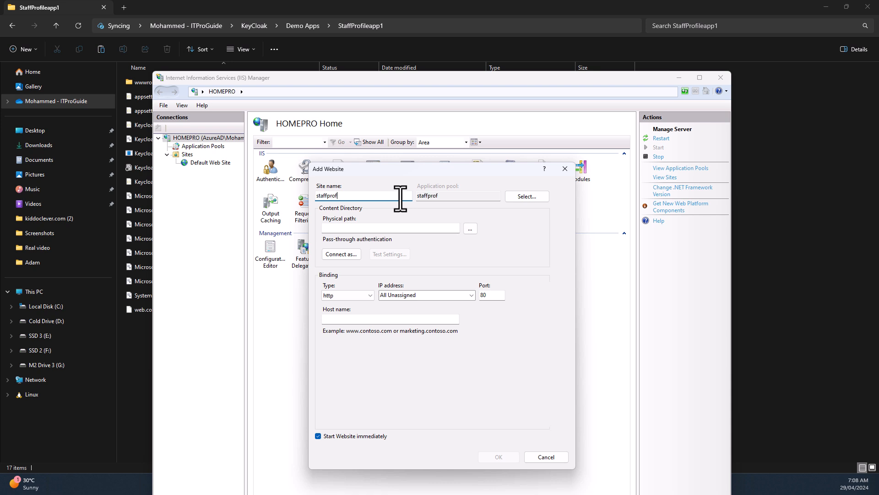
{"action": "type", "text": "app"}
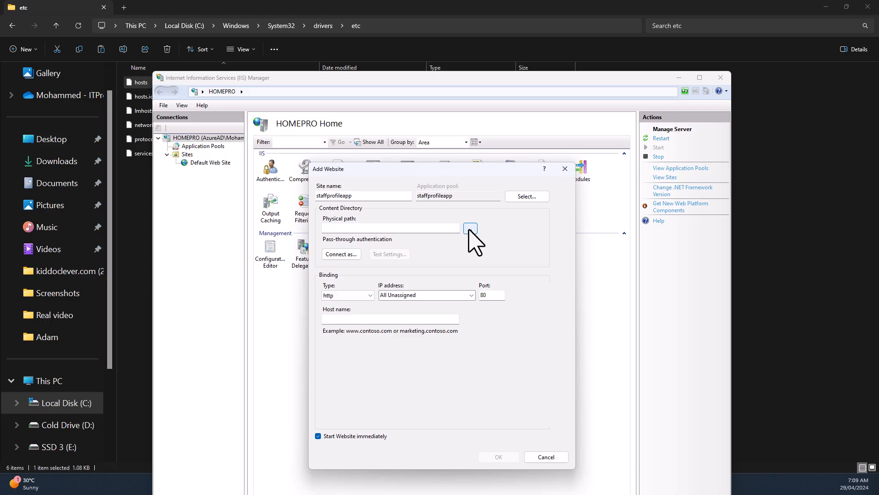
- Set the new website's physical path to C:\inetpub\wwwroot\StaffProfileapp1 and create it, accepting the duplicate port 80 binding
{"action": "left_click", "coordinate": [468, 228]}
{"action": "double_click", "coordinate": [416, 316]}
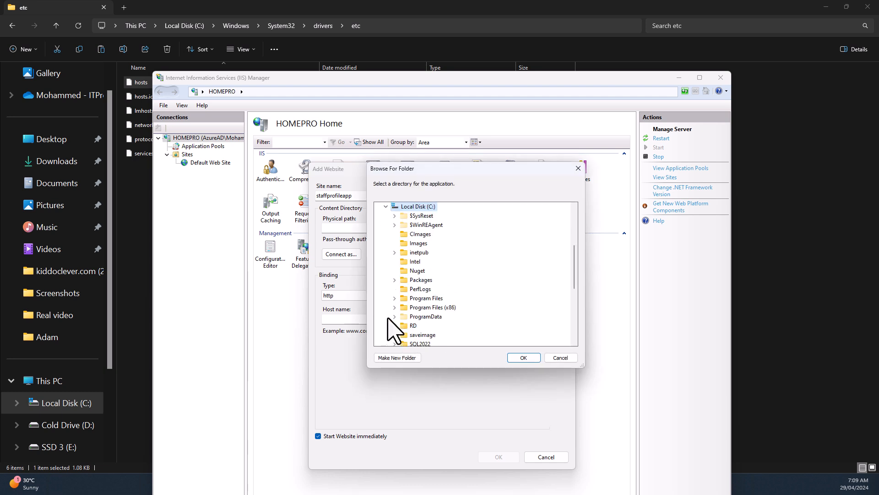
{"action": "left_click", "coordinate": [395, 253]}
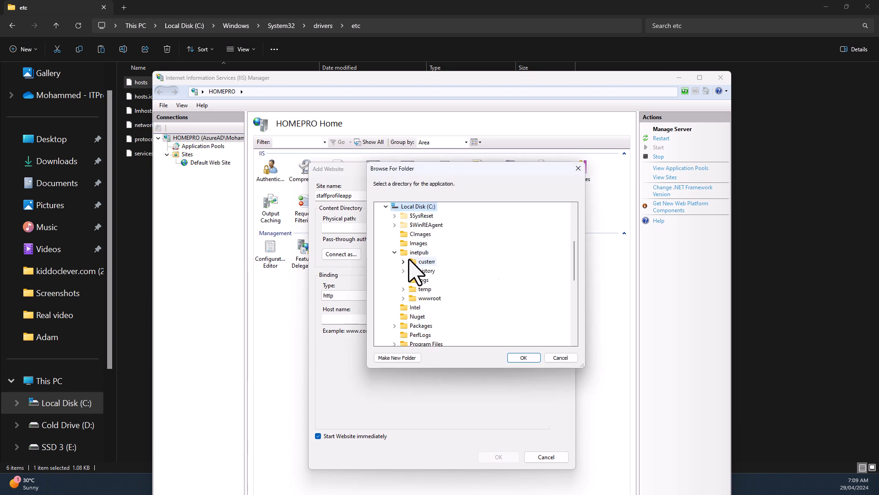
{"action": "left_click", "coordinate": [404, 299]}
{"action": "left_click", "coordinate": [446, 298]}
{"action": "left_click", "coordinate": [518, 359]}
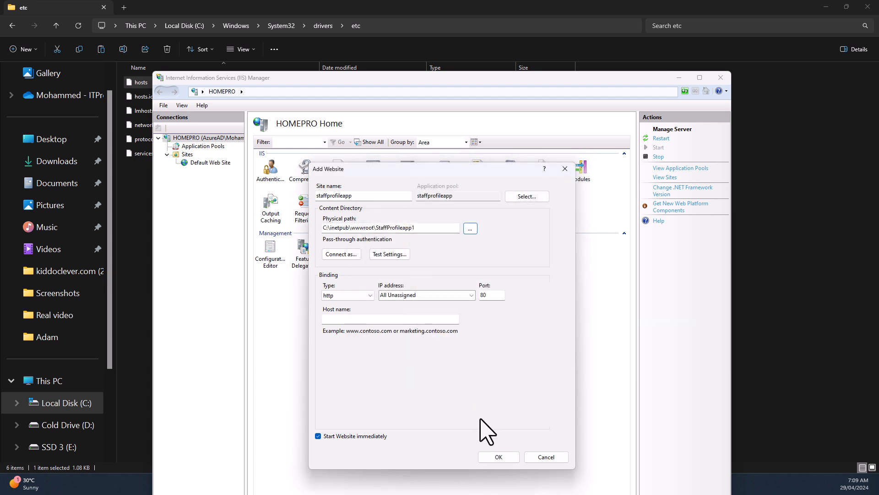
{"action": "left_click", "coordinate": [506, 457]}
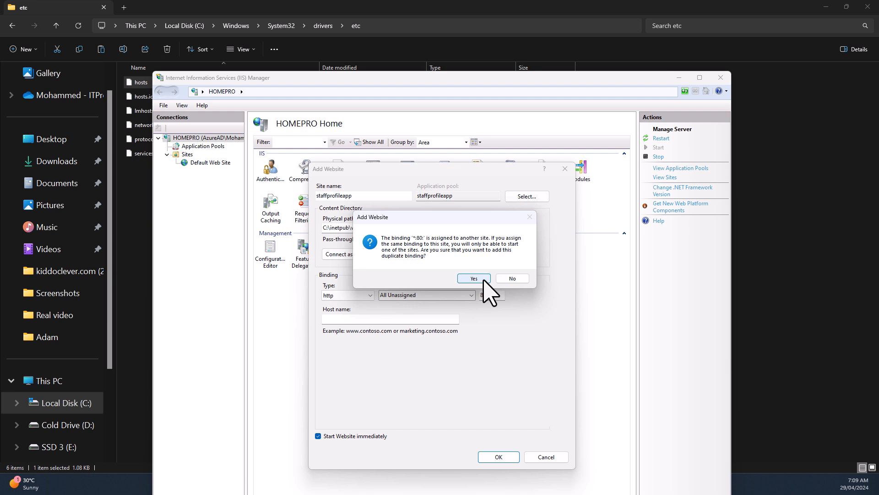
{"action": "left_click", "coordinate": [476, 279]}
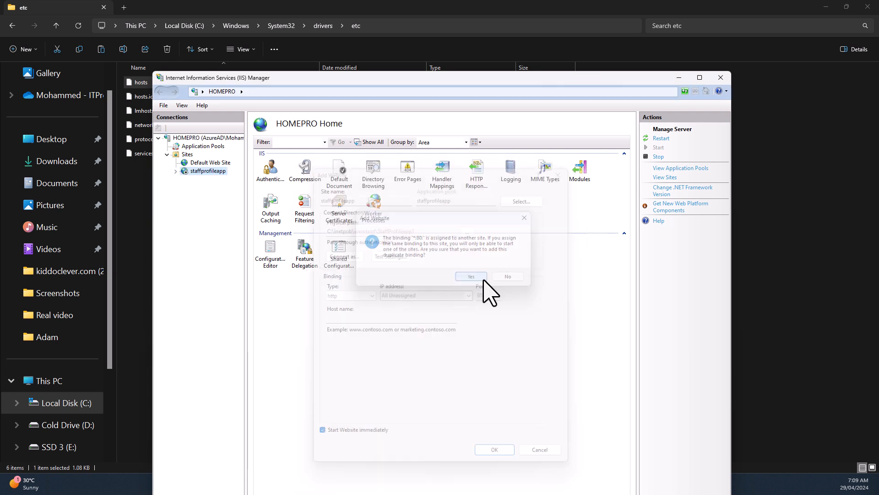
- Stop the Default Web Site and start the staffprofileapp site
{"action": "left_click", "coordinate": [197, 163]}
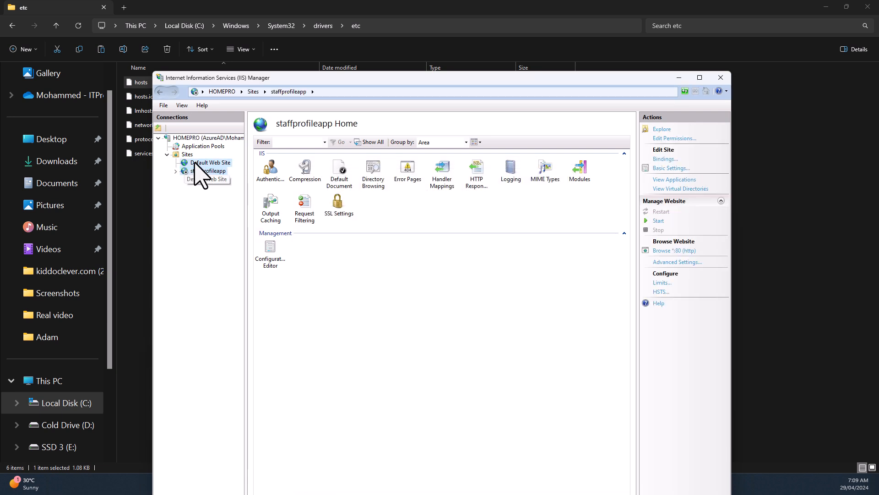
{"action": "left_click", "coordinate": [660, 230]}
{"action": "left_click", "coordinate": [209, 171]}
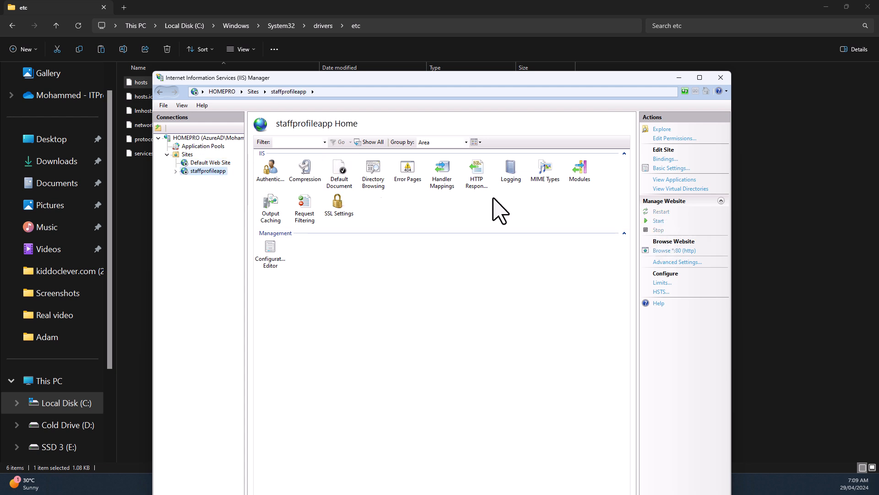
{"action": "left_click", "coordinate": [658, 221]}
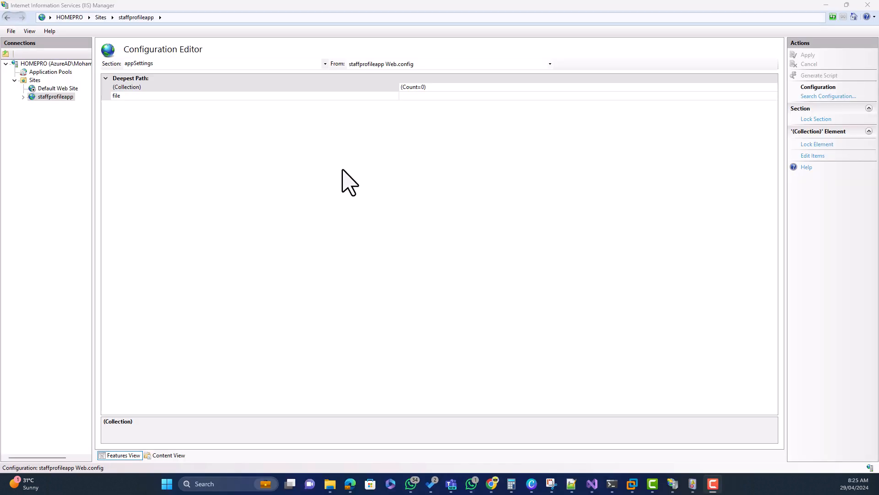
- Create a self-signed certificate with the friendly name staffapp.local in the Personal store from the HOMEPRO server's certificates
{"action": "left_click", "coordinate": [52, 97]}
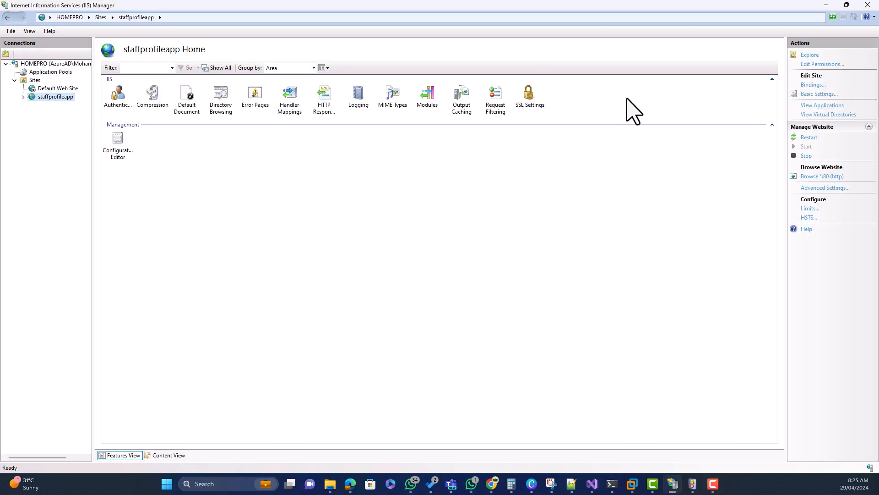
{"action": "left_click", "coordinate": [33, 81]}
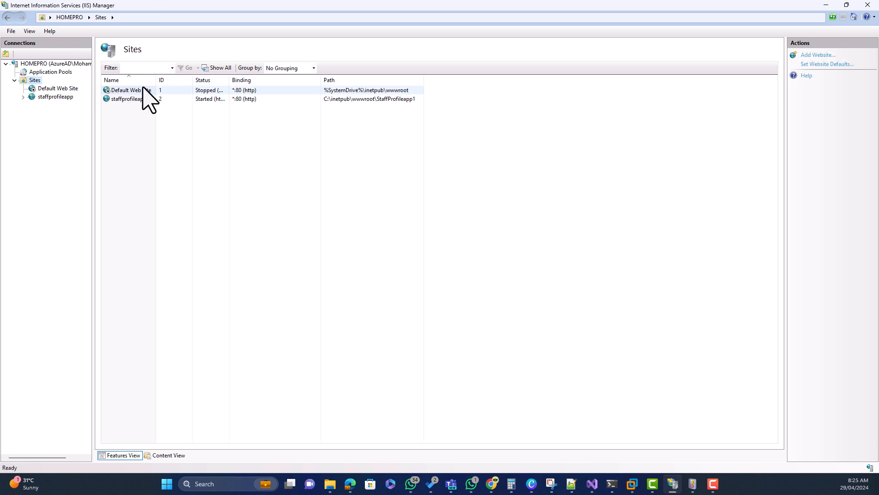
{"action": "left_click", "coordinate": [57, 75]}
{"action": "left_click", "coordinate": [36, 64]}
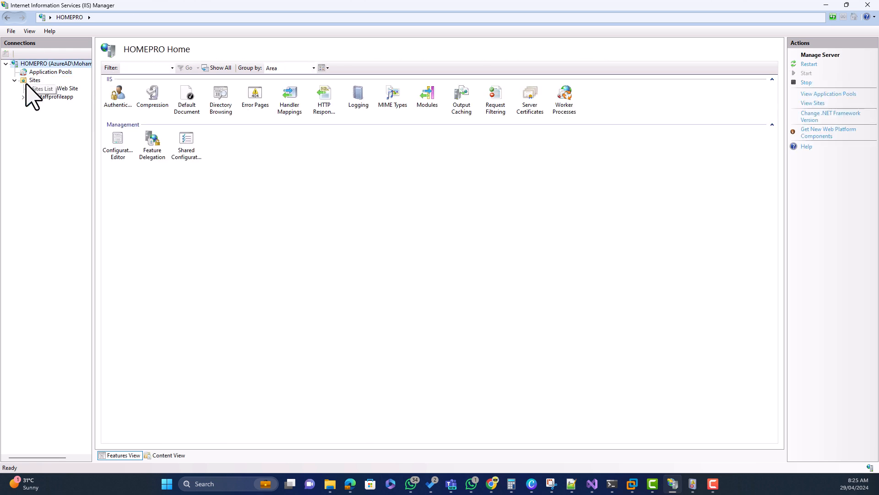
{"action": "double_click", "coordinate": [528, 97]}
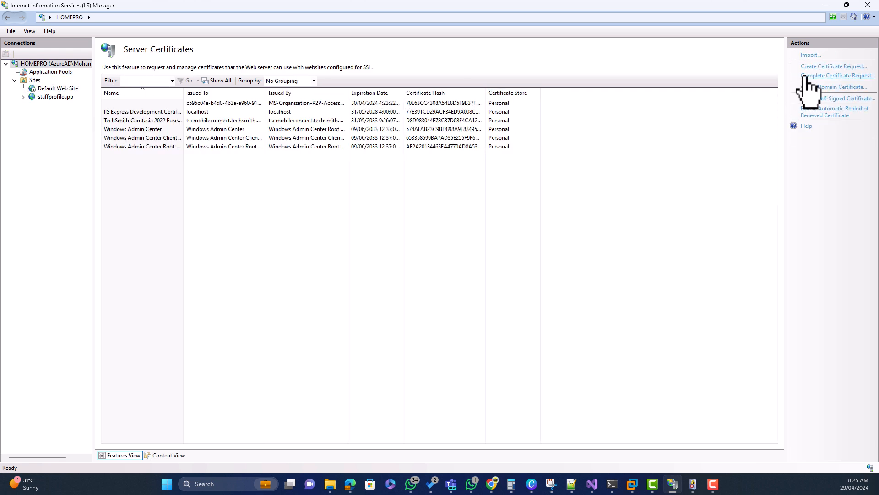
{"action": "left_click", "coordinate": [833, 98]}
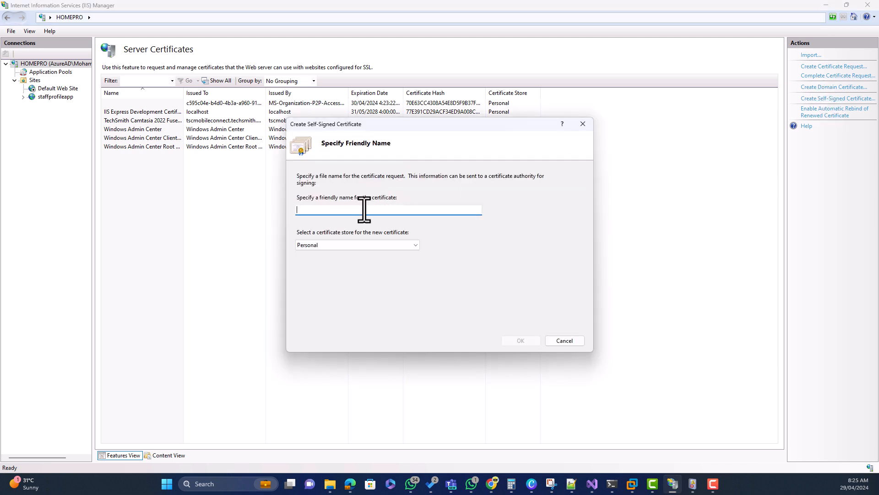
{"action": "type", "text": "s"}
{"action": "left_click", "coordinate": [522, 341]}
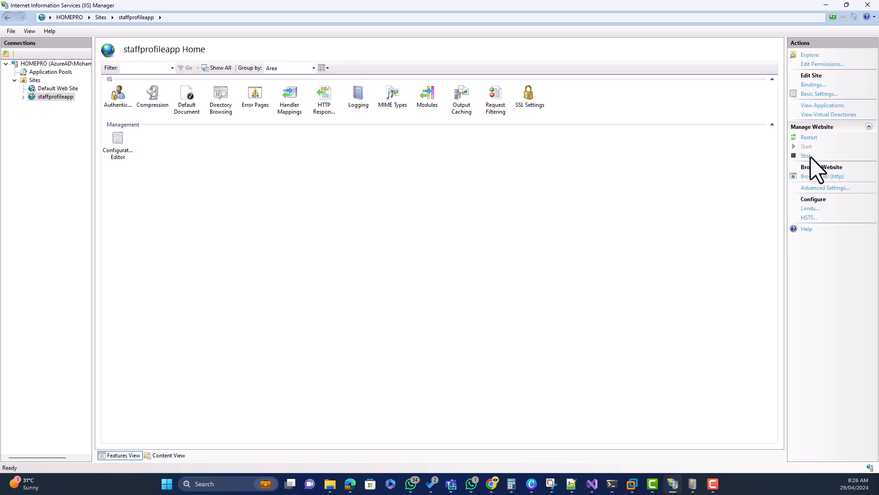
- Add an https binding on port 443 to the staffprofileapp site, using the staffapp.local SSL certificate
{"action": "left_click", "coordinate": [813, 85]}
{"action": "left_click", "coordinate": [563, 178]}
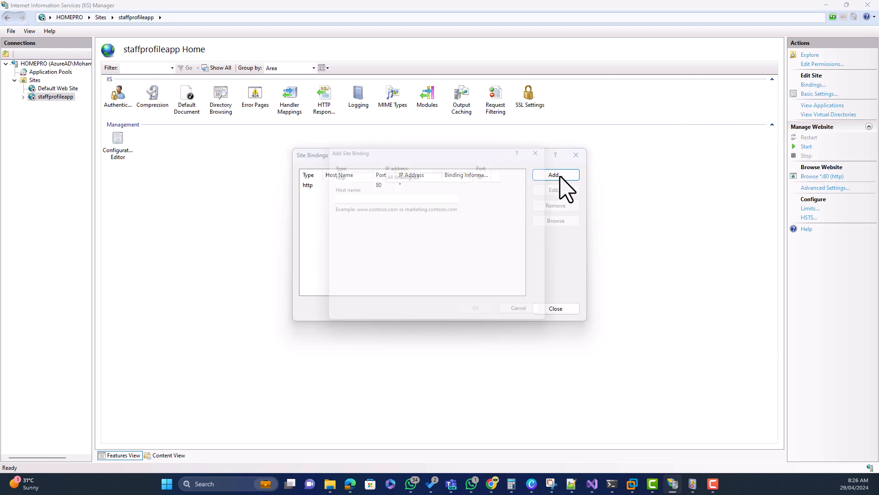
{"action": "left_click", "coordinate": [367, 174]}
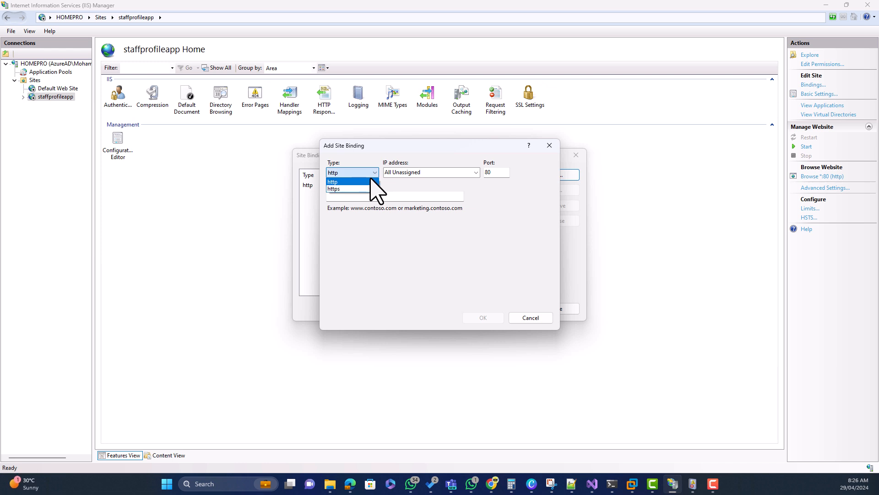
{"action": "left_click", "coordinate": [366, 188]}
{"action": "left_click", "coordinate": [349, 196]}
{"action": "left_click", "coordinate": [350, 292]}
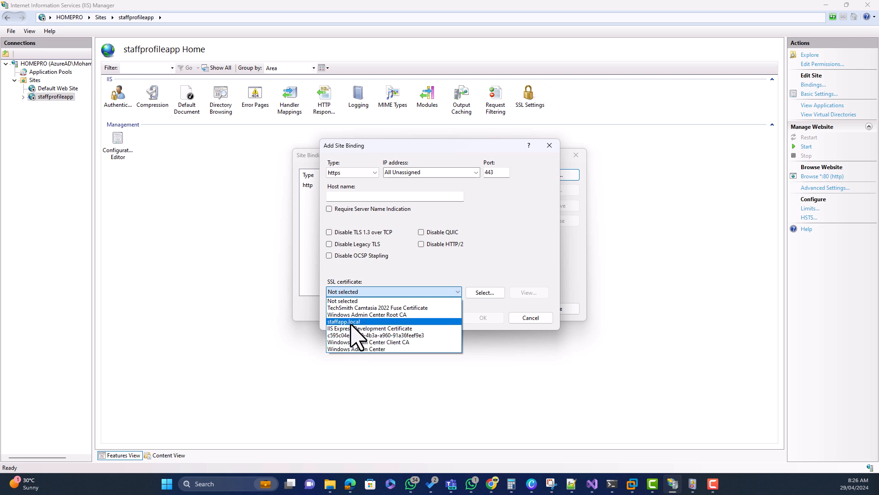
{"action": "left_click", "coordinate": [353, 322]}
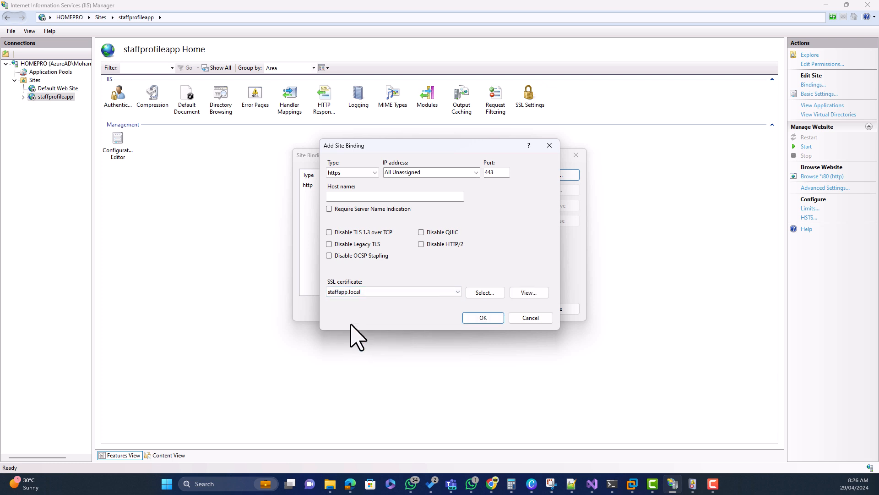
{"action": "left_click", "coordinate": [481, 318]}
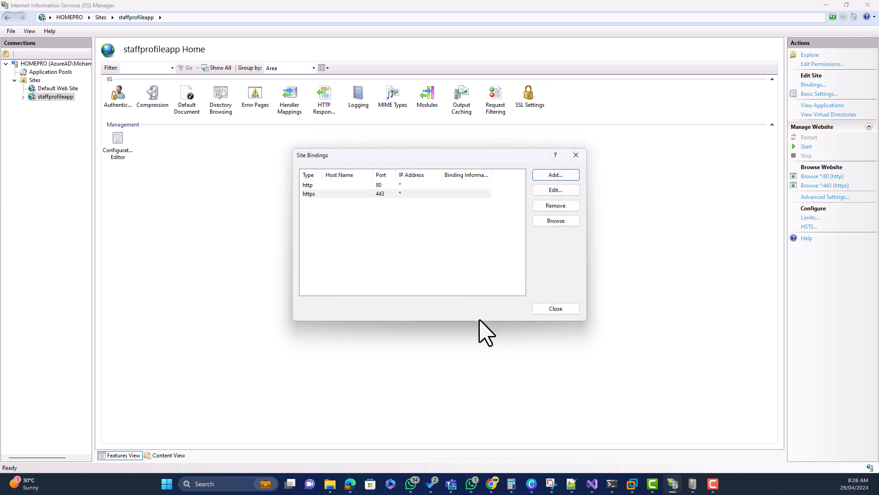
{"action": "left_click", "coordinate": [554, 309]}
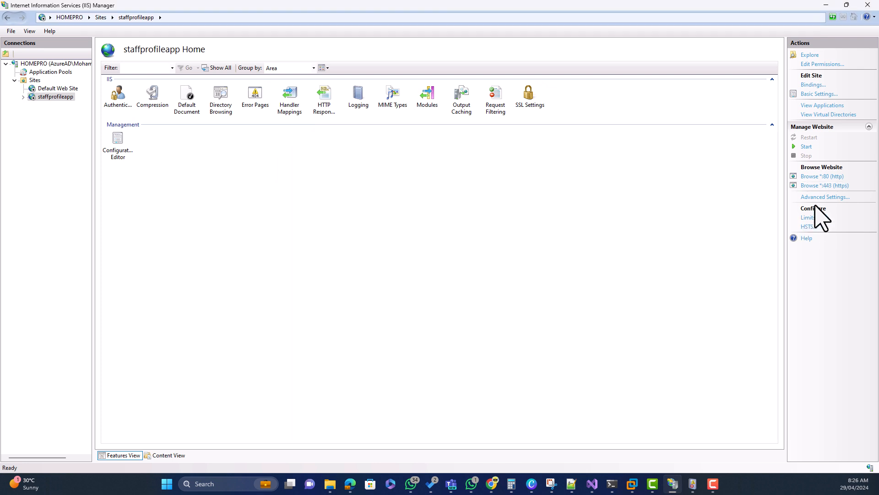
- Start the staffprofileapp site, browse it over https, and open staffapp.local in the browser, continuing past the certificate warning
{"action": "left_click", "coordinate": [807, 147]}
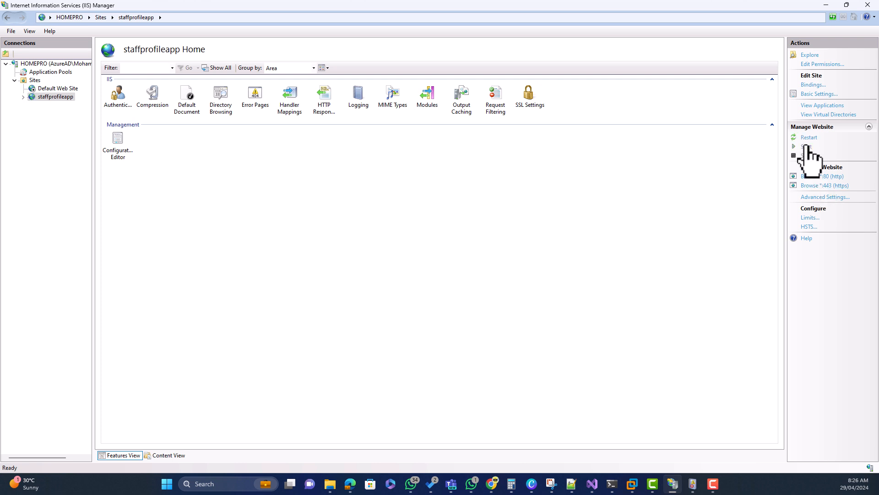
{"action": "left_click", "coordinate": [824, 186]}
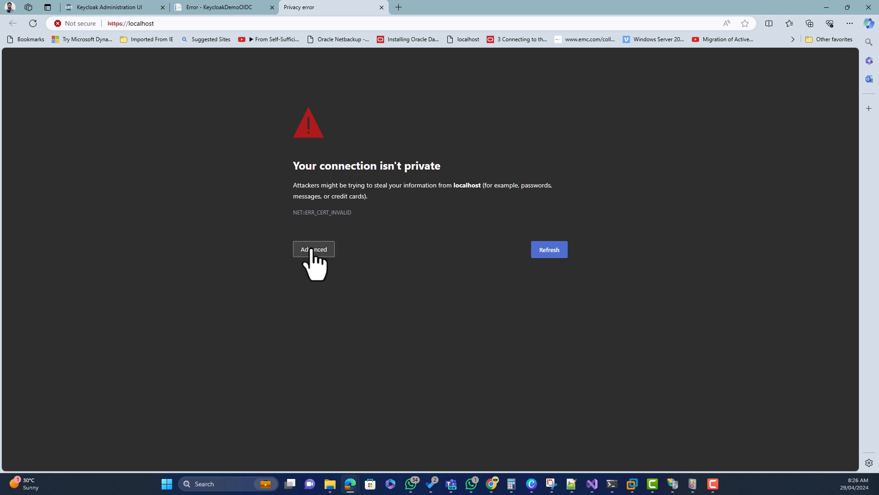
{"action": "left_click", "coordinate": [170, 27]}
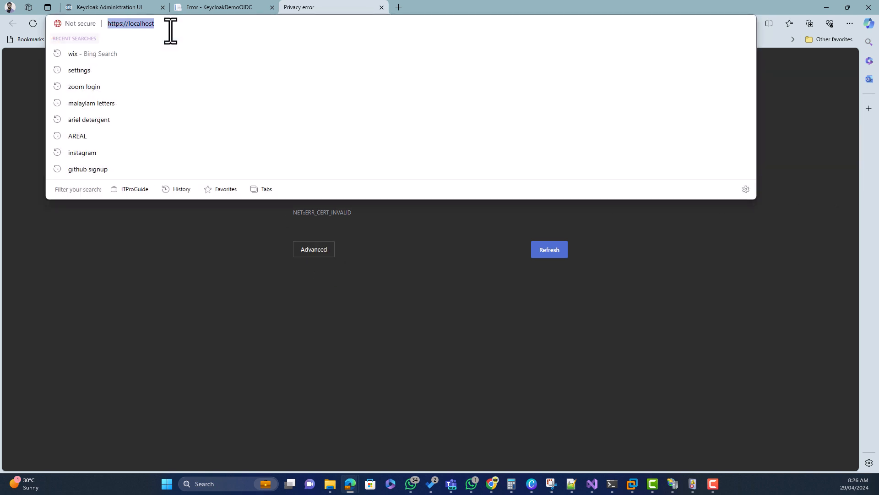
{"action": "type", "text": "staffapp.local"}
{"action": "key", "text": "Return"}
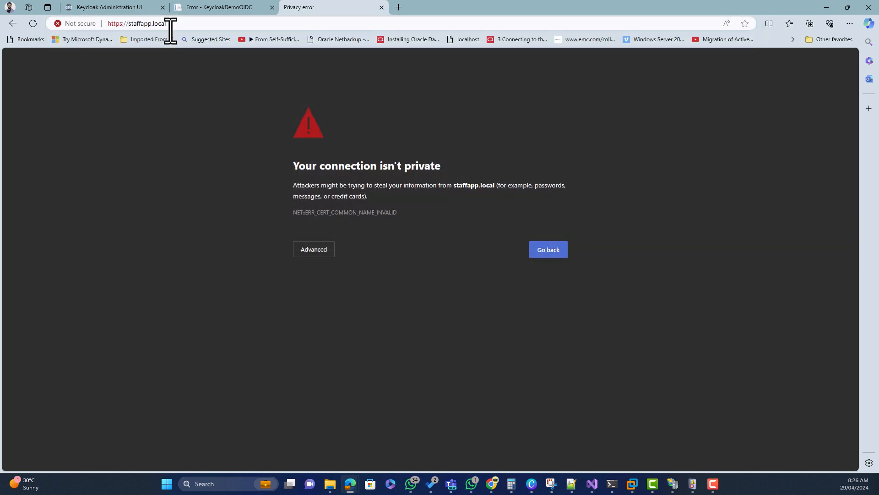
{"action": "left_click", "coordinate": [301, 250]}
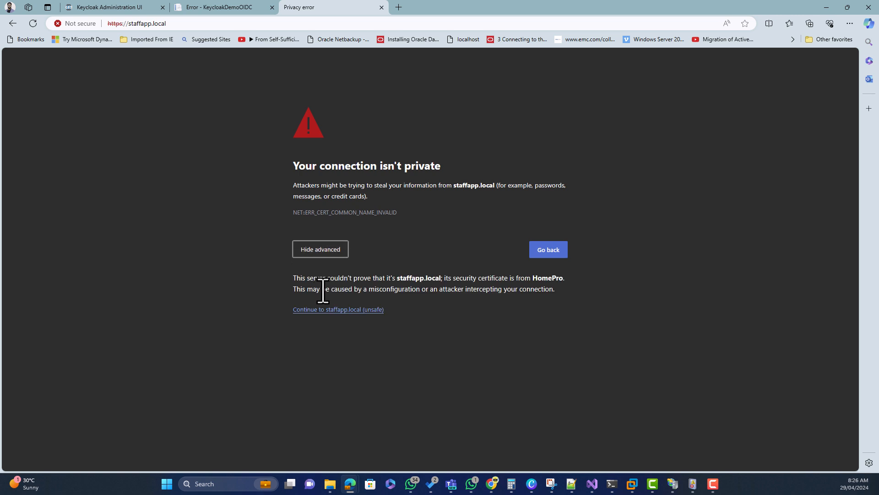
{"action": "left_click", "coordinate": [329, 309]}
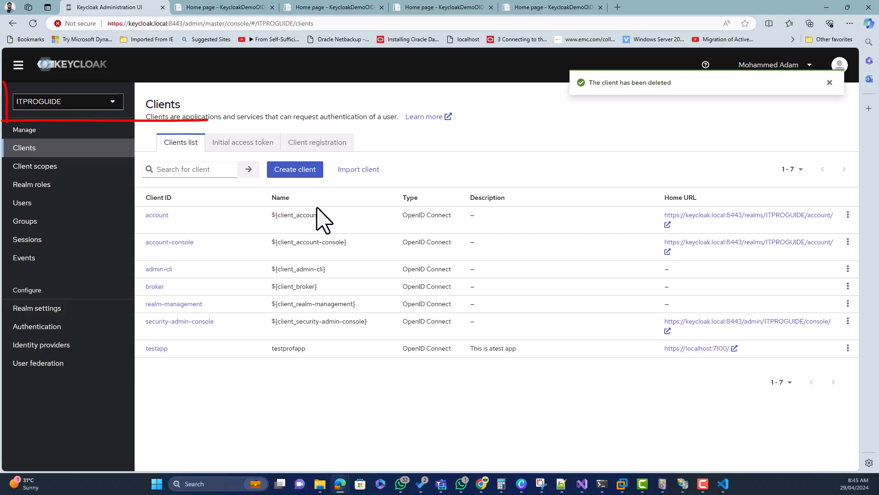
- Begin a new OpenID Connect client in the ITPROGUIDE realm with the client ID staffapp and the name MyStaffAppDemo
{"action": "left_click", "coordinate": [286, 170]}
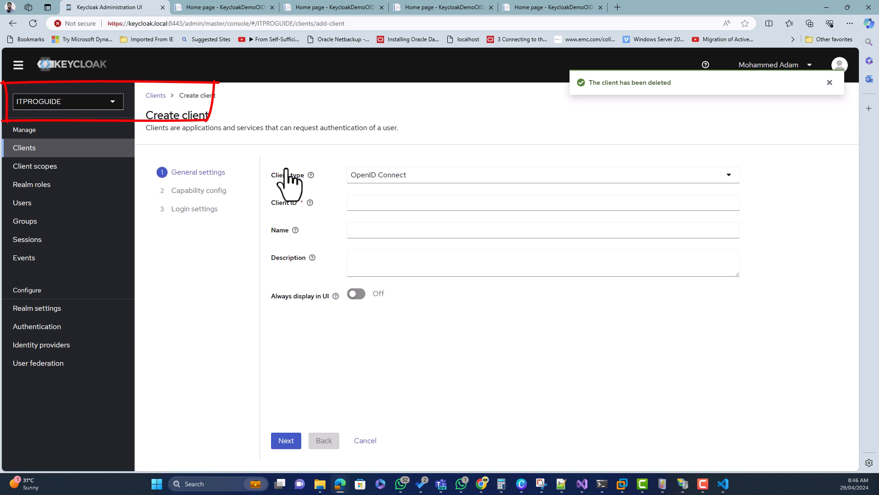
{"action": "left_click", "coordinate": [348, 203]}
{"action": "type", "text": "st"}
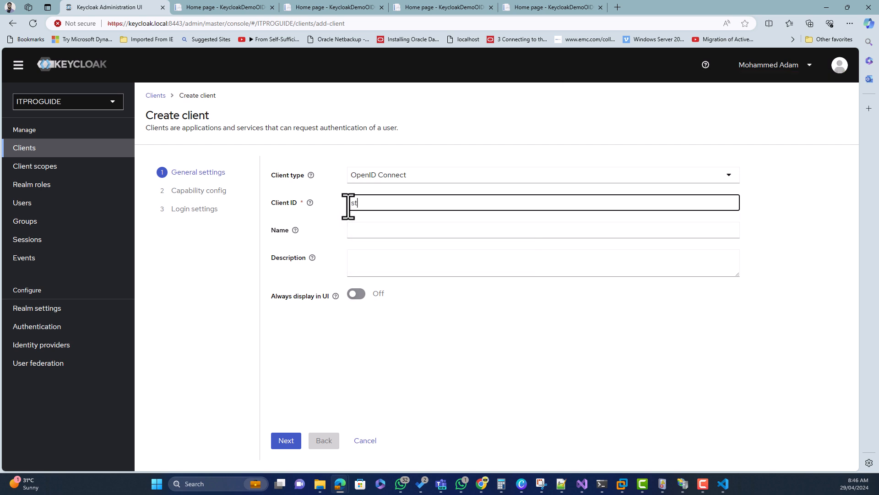
{"action": "type", "text": "affapp"}
{"action": "key", "text": "Tab"}
{"action": "key", "text": "Tab"}
{"action": "type", "text": "MyStr"}
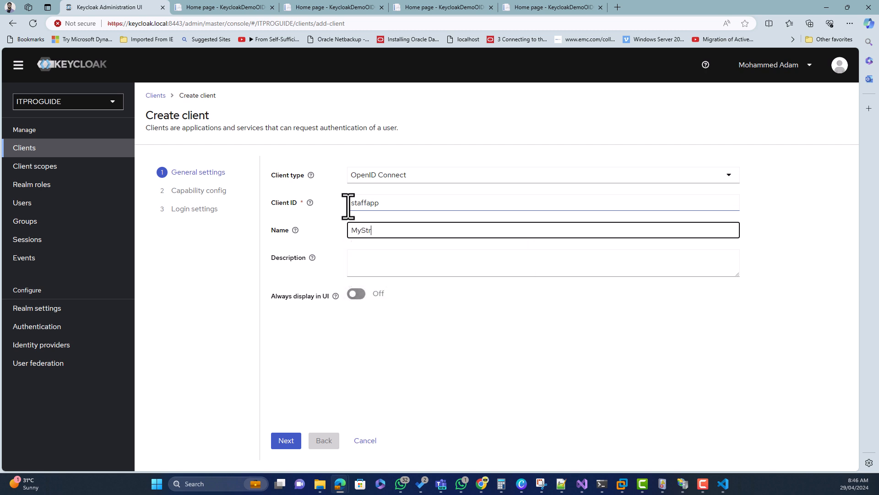
{"action": "type", "text": "affAppDemo"}
- Set the client's description to "This is a staff app", turn on Always display in UI, and proceed to the capability config
{"action": "key", "text": "Tab"}
{"action": "key", "text": "Tab"}
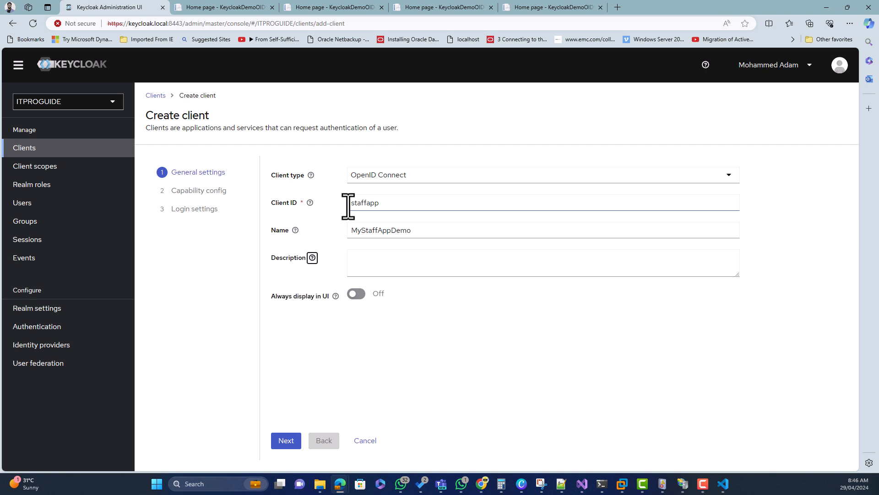
{"action": "type", "text": "This"}
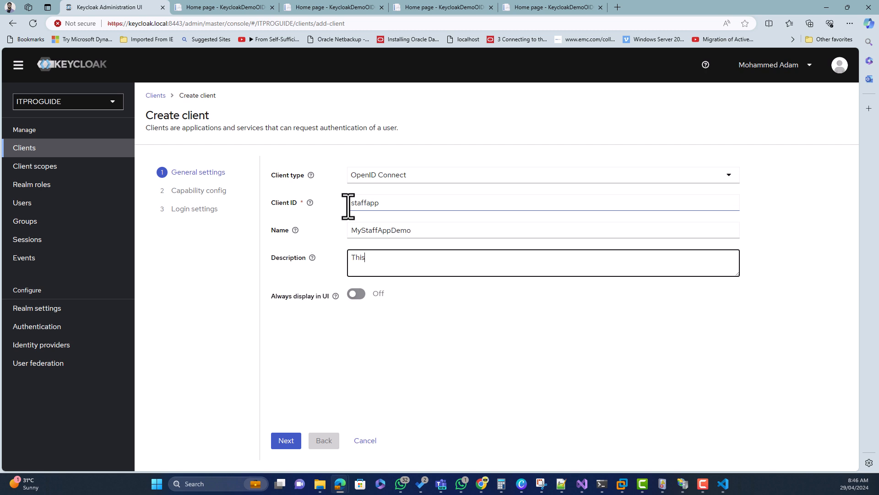
{"action": "type", "text": " is a staff app"}
{"action": "key", "text": "Tab"}
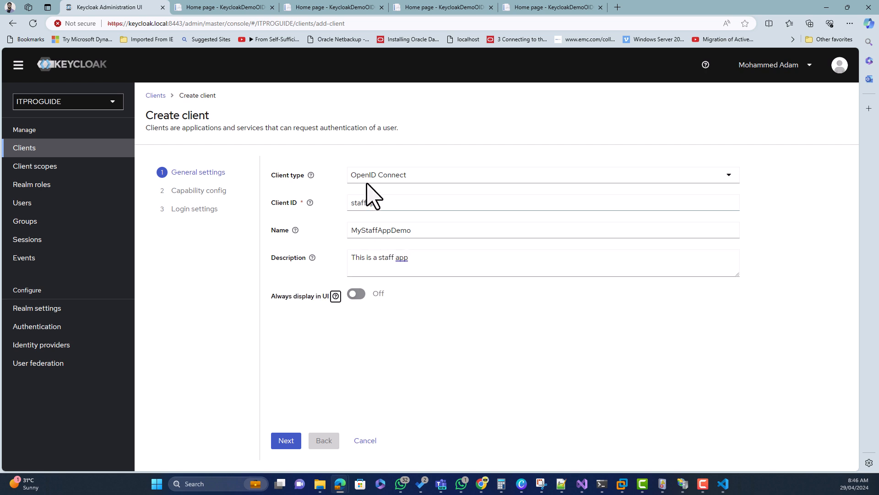
{"action": "left_click", "coordinate": [357, 294]}
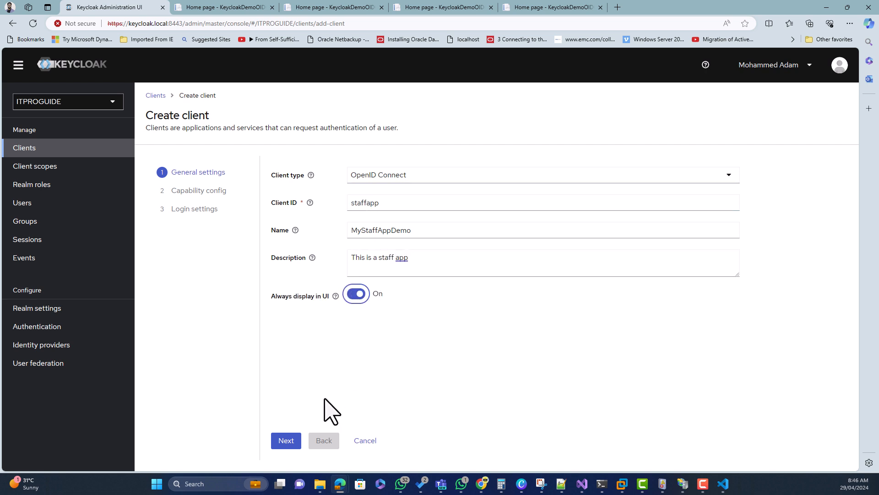
{"action": "left_click", "coordinate": [287, 440]}
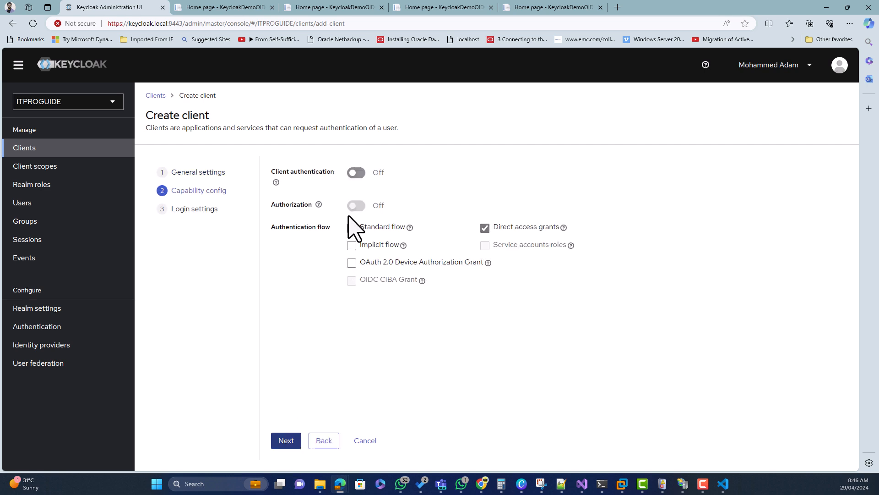
- Turn on client authentication and authorization for the new client and proceed to the login settings
{"action": "left_click", "coordinate": [357, 173]}
{"action": "left_click", "coordinate": [357, 205]}
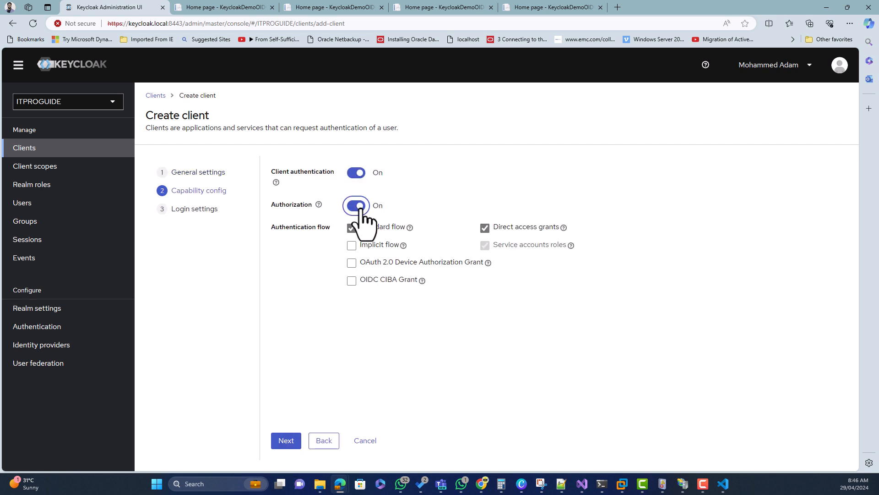
{"action": "left_click", "coordinate": [286, 440]}
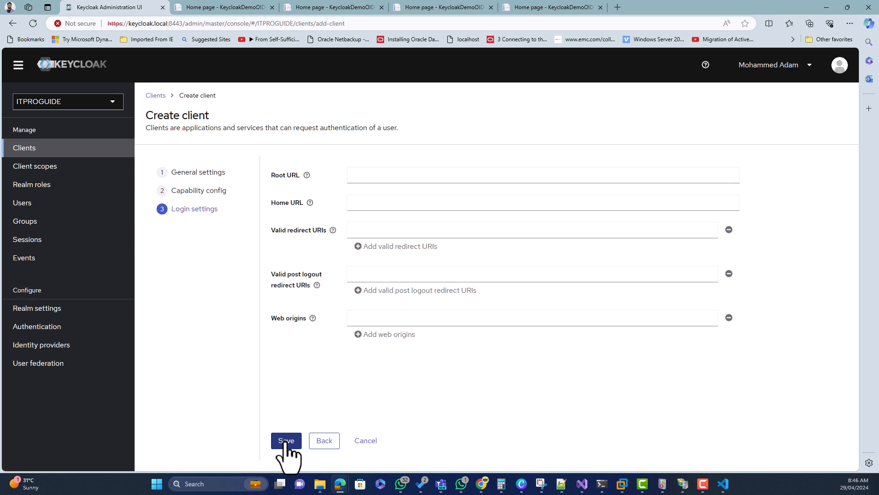
{"action": "left_click", "coordinate": [365, 197]}
{"action": "left_click", "coordinate": [374, 242]}
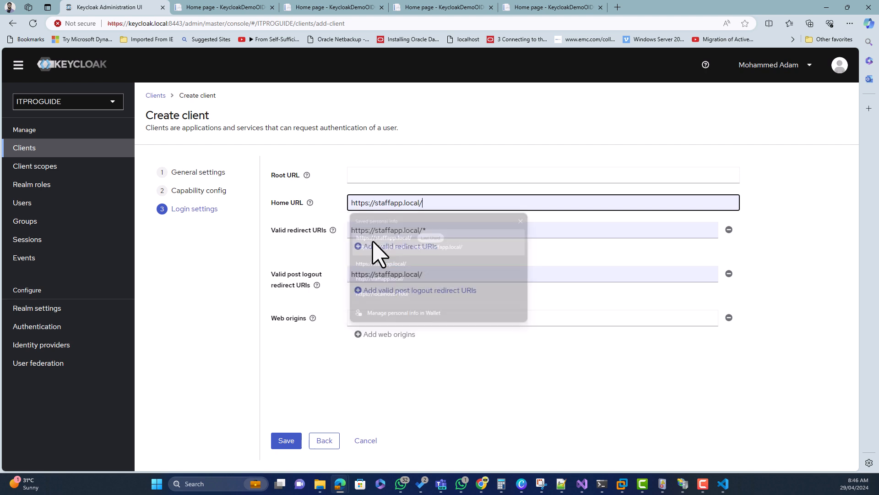
{"action": "left_click", "coordinate": [468, 230]}
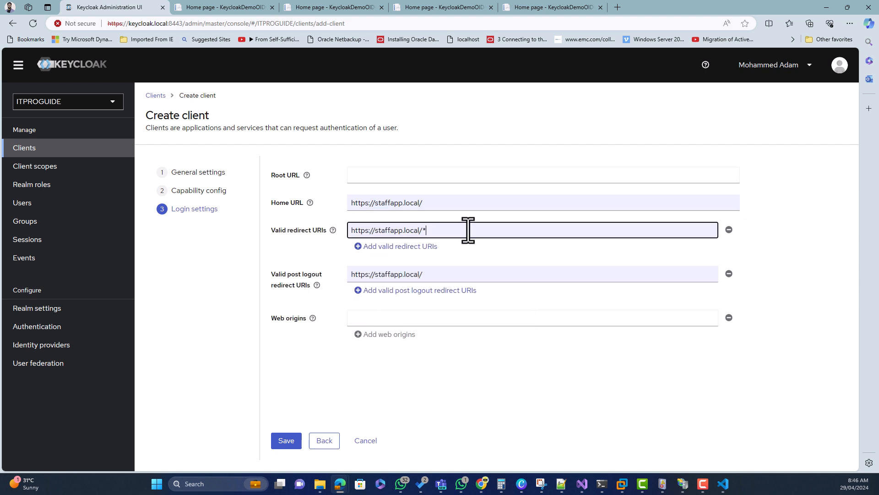
{"action": "left_click", "coordinate": [446, 274]}
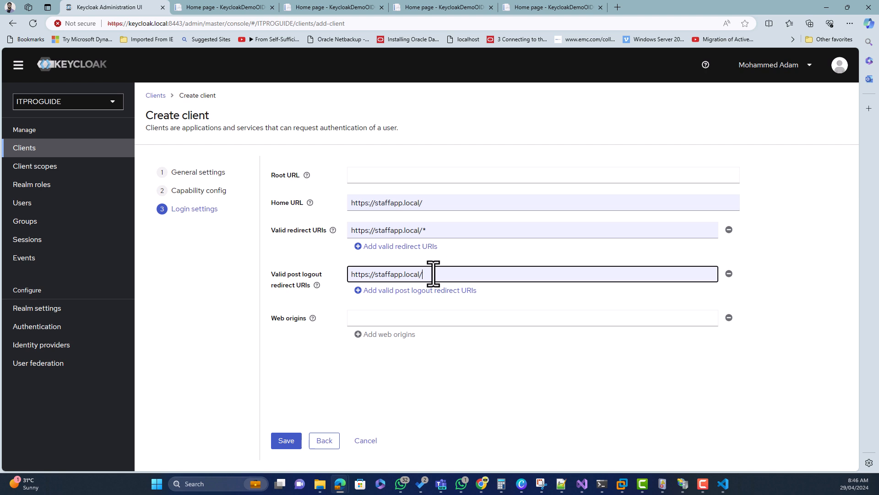
{"action": "left_click", "coordinate": [288, 440]}
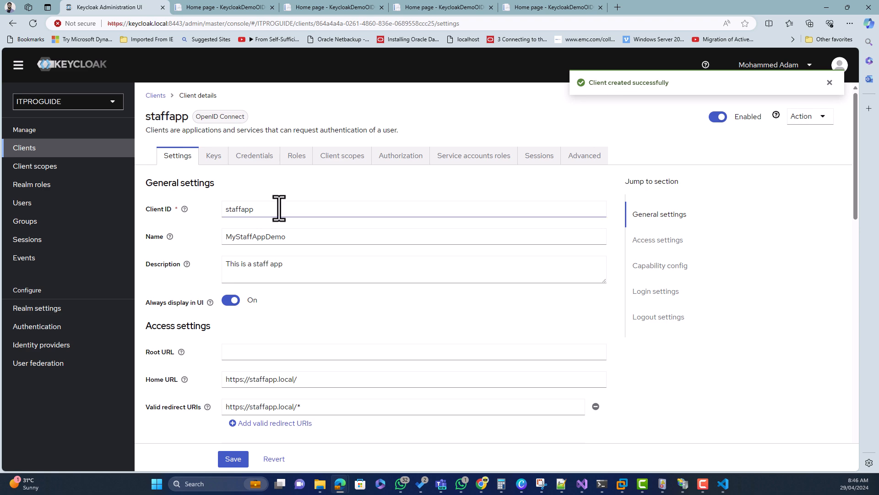
- Copy the client ID staffapp from Keycloak into the ClientId value of appsettings.json in the StaffProfileapp1 folder, using Visual Studio Code
{"action": "left_click_drag", "start_coordinate": [279, 209], "coordinate": [165, 229]}
{"action": "key", "text": "ctrl+c"}
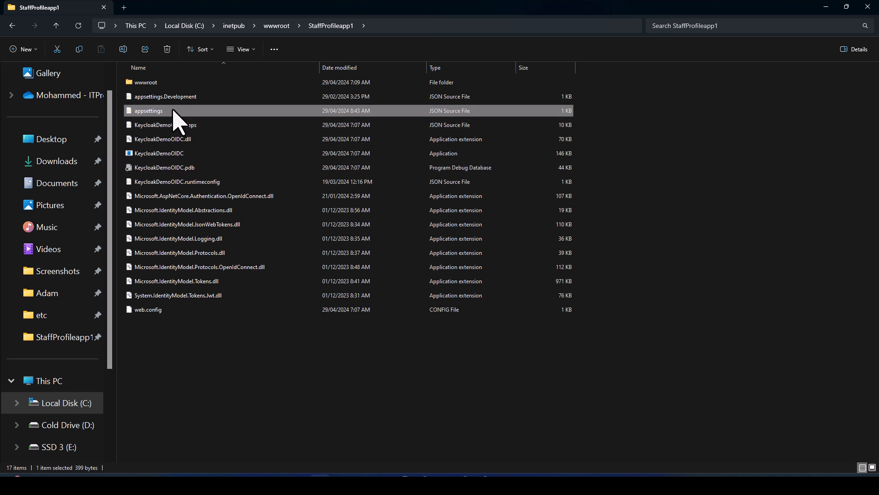
{"action": "right_click", "coordinate": [173, 110]}
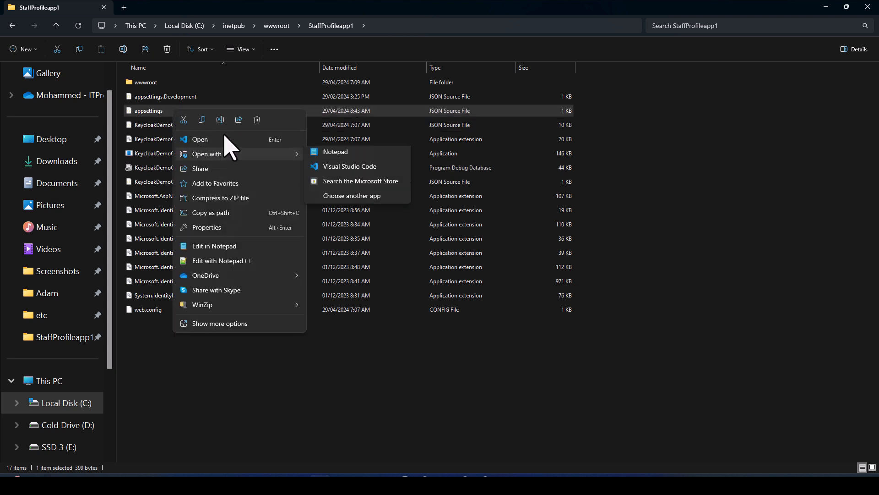
{"action": "left_click", "coordinate": [225, 135]}
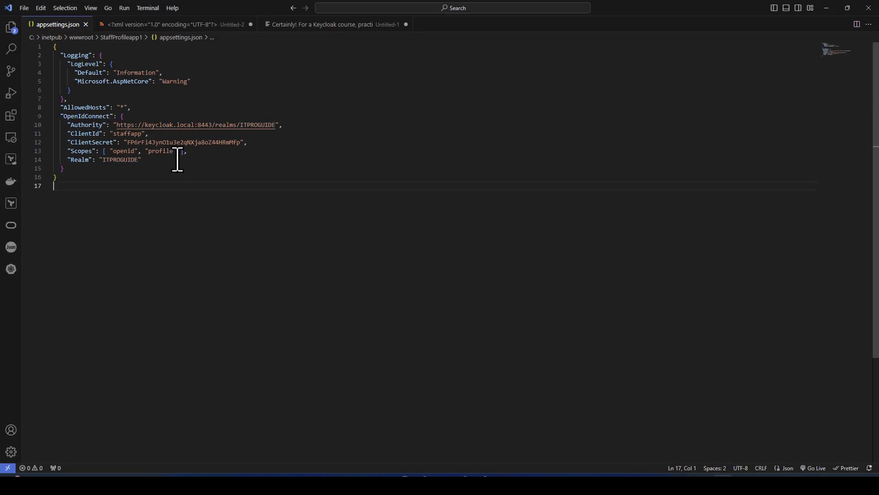
{"action": "double_click", "coordinate": [132, 134]}
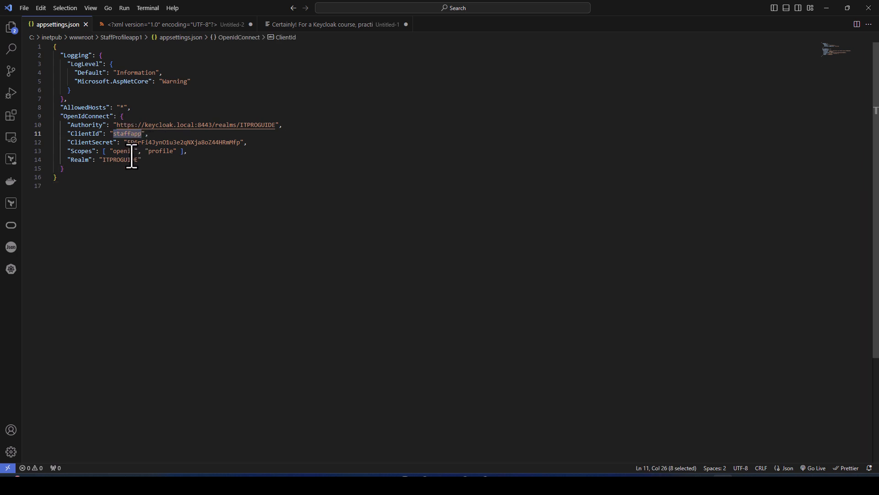
{"action": "key", "text": "ctrl+v"}
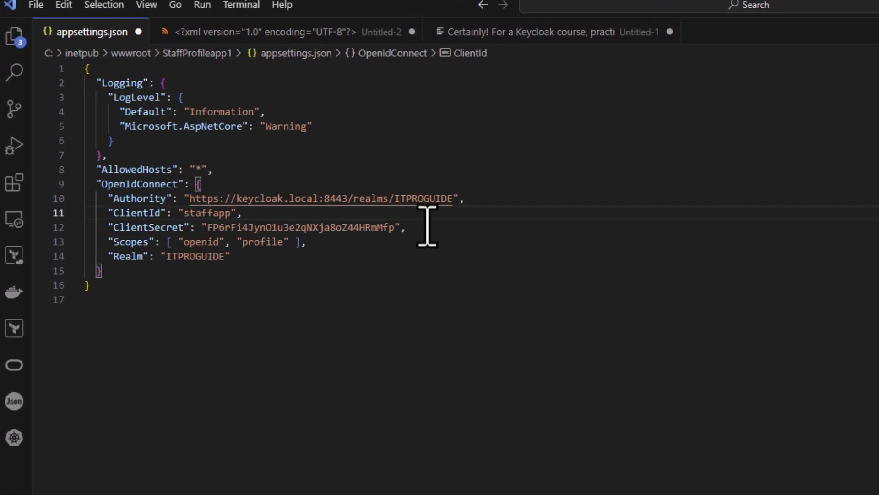
- Check the Authority realm and ClientSecret entries in appsettings.json, then switch to Keycloak and copy the staffapp client's secret from its credentials
{"action": "double_click", "coordinate": [430, 200]}
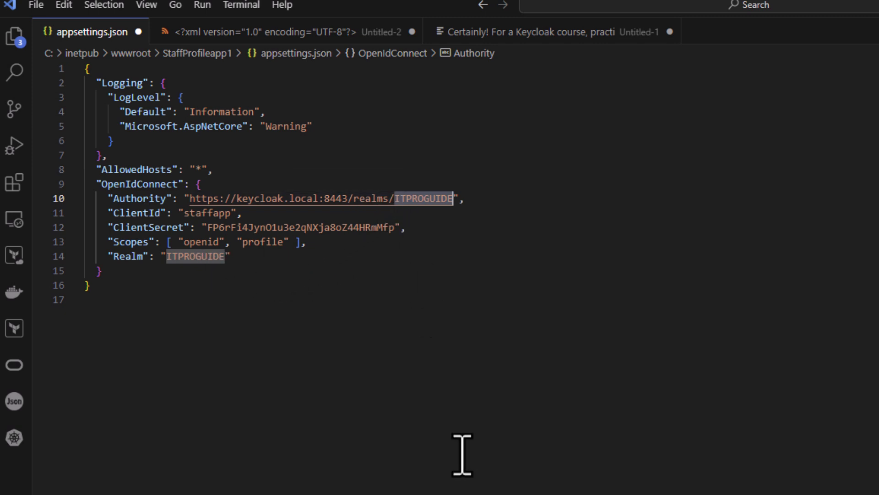
{"action": "left_click_drag", "start_coordinate": [430, 228], "coordinate": [17, 234]}
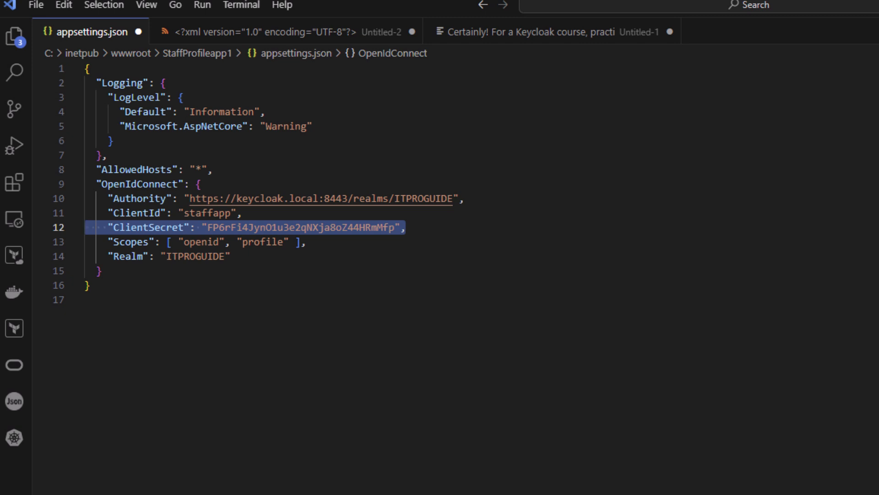
{"action": "mouse_move", "coordinate": [305, 469]}
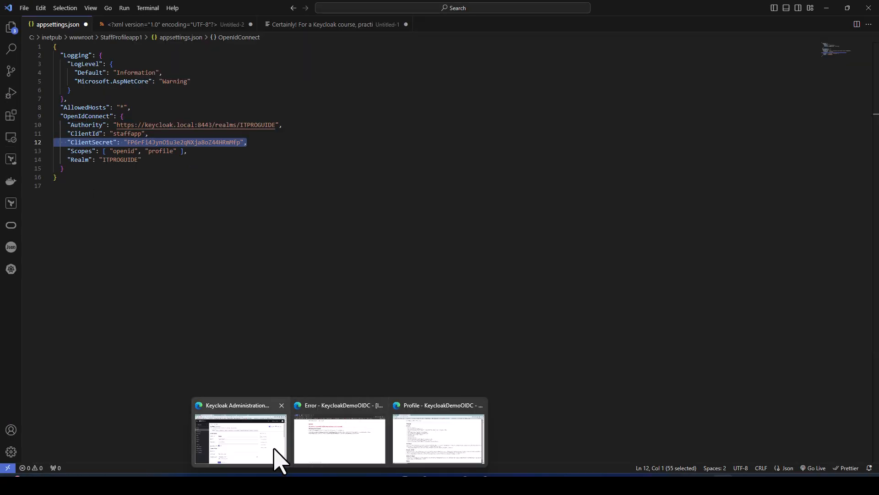
{"action": "left_click", "coordinate": [276, 458]}
{"action": "left_click", "coordinate": [251, 158]}
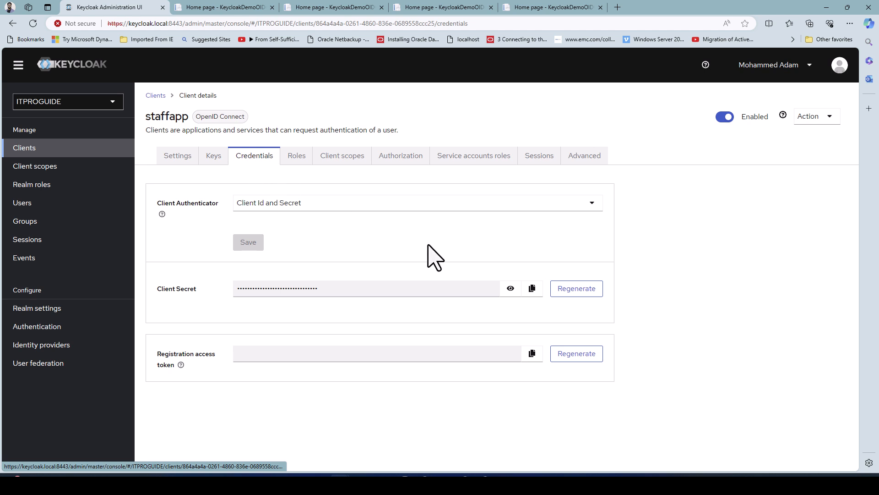
{"action": "left_click", "coordinate": [511, 288]}
{"action": "left_click", "coordinate": [531, 288]}
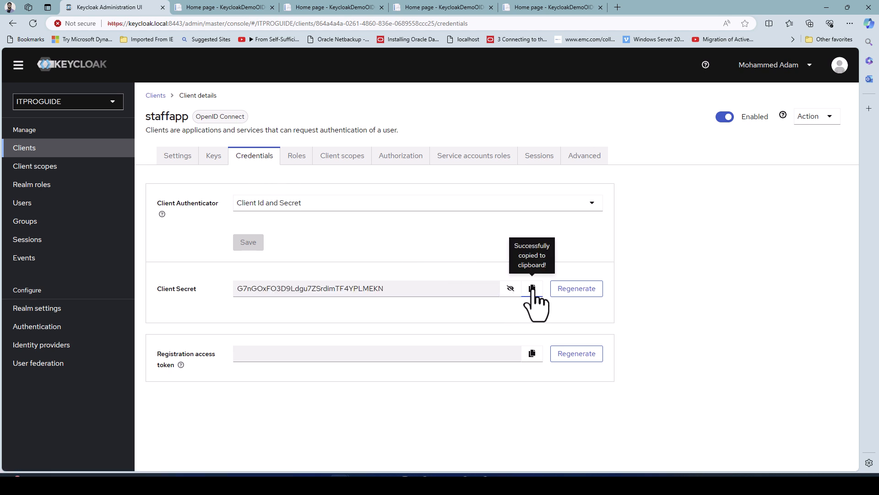
- Switch to Visual Studio Code, replace the ClientSecret value in appsettings.json with the copied staffapp client secret, and save the file
{"action": "mouse_move", "coordinate": [323, 472]}
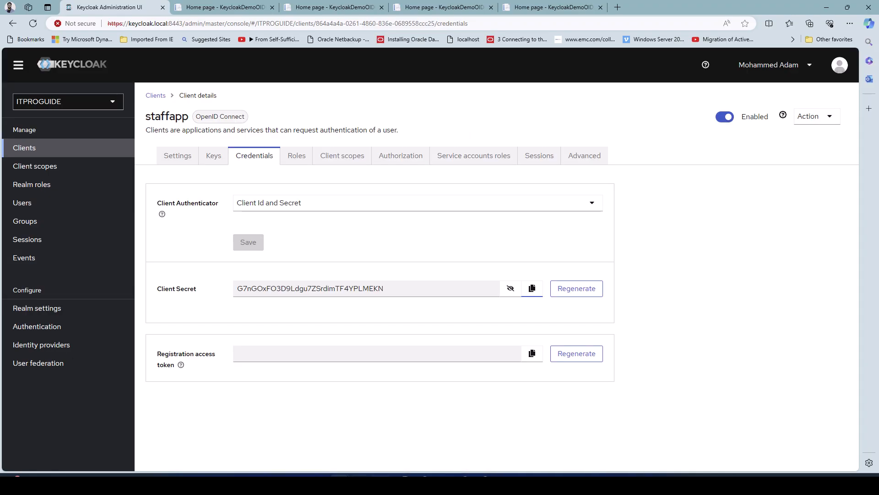
{"action": "left_click", "coordinate": [319, 433]}
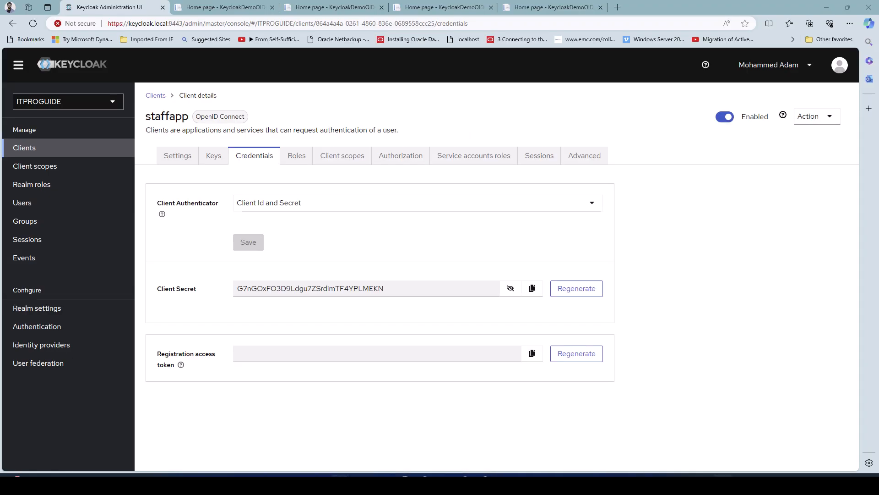
{"action": "left_click", "coordinate": [287, 185]}
{"action": "double_click", "coordinate": [222, 143]}
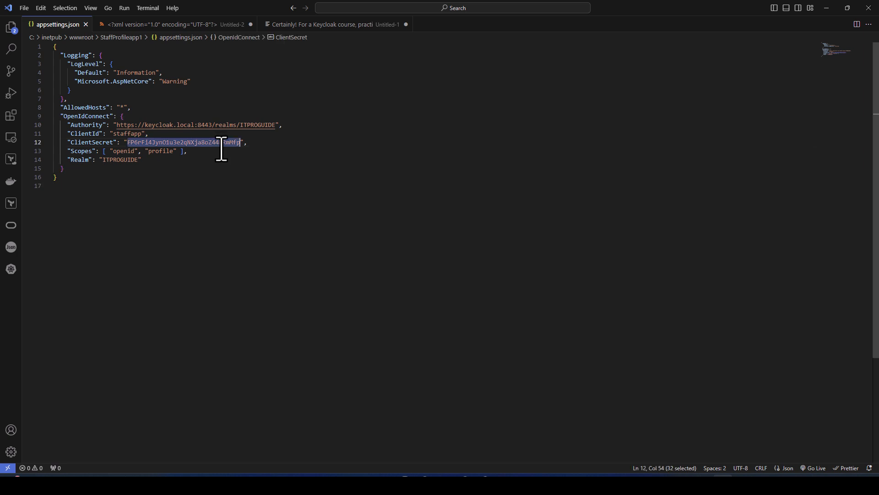
{"action": "key", "text": "ctrl+v"}
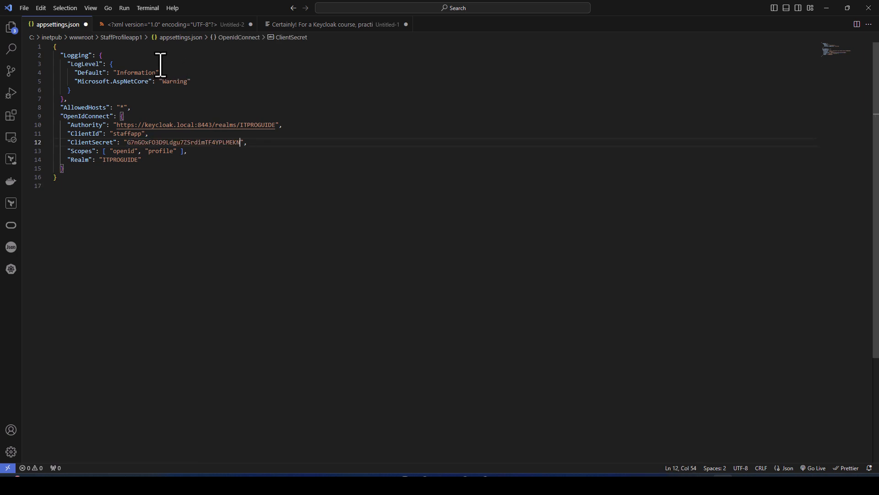
{"action": "left_click", "coordinate": [24, 8]}
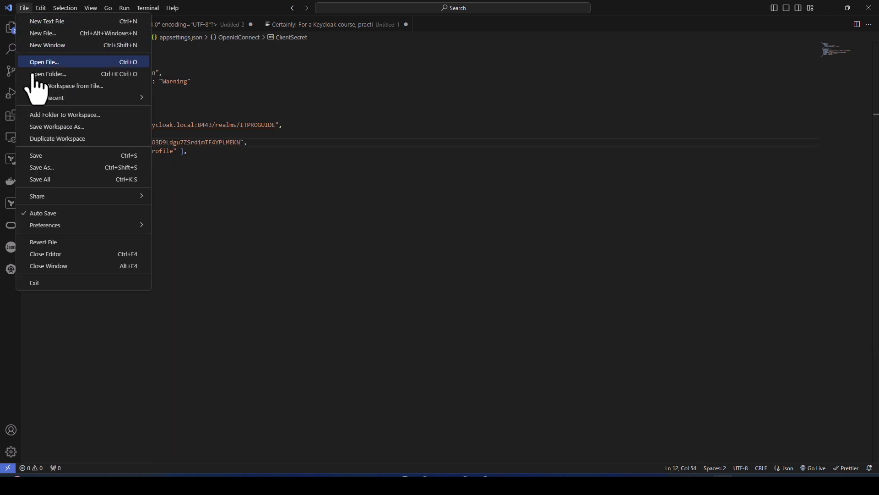
{"action": "left_click", "coordinate": [35, 158]}
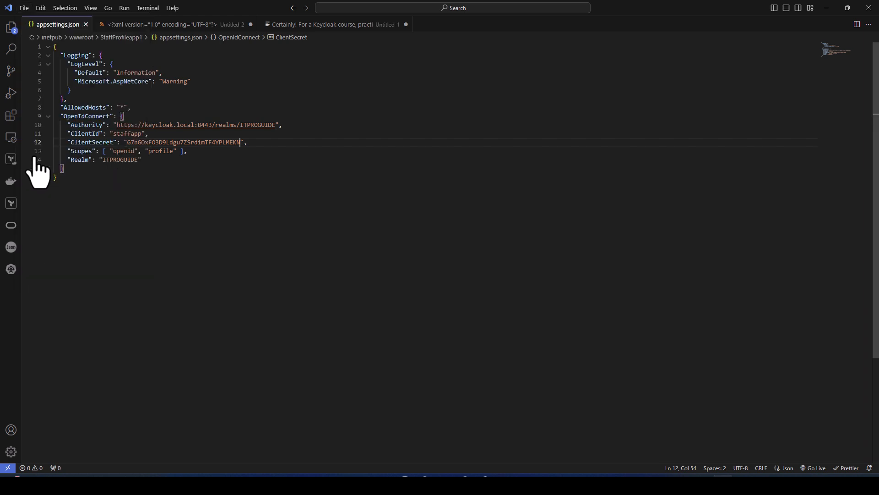
- Switch to IIS Manager, then stop and start the staffprofileapp site
{"action": "left_click", "coordinate": [827, 8]}
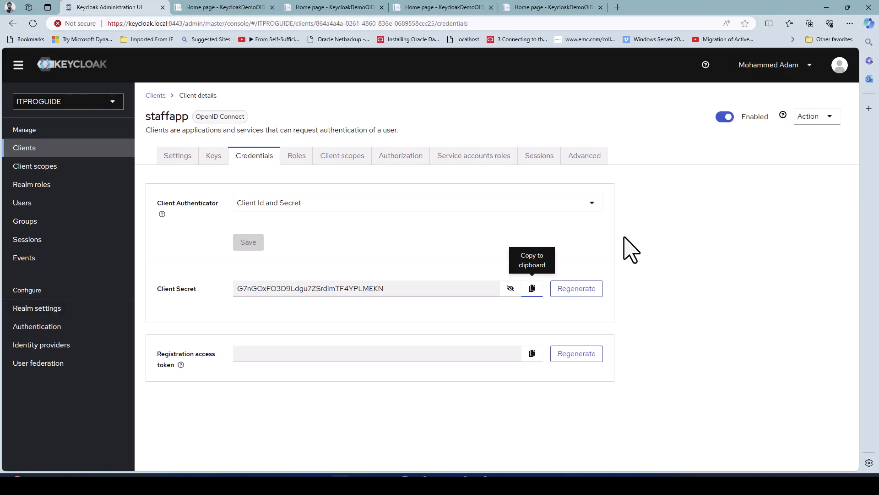
{"action": "left_click", "coordinate": [682, 473]}
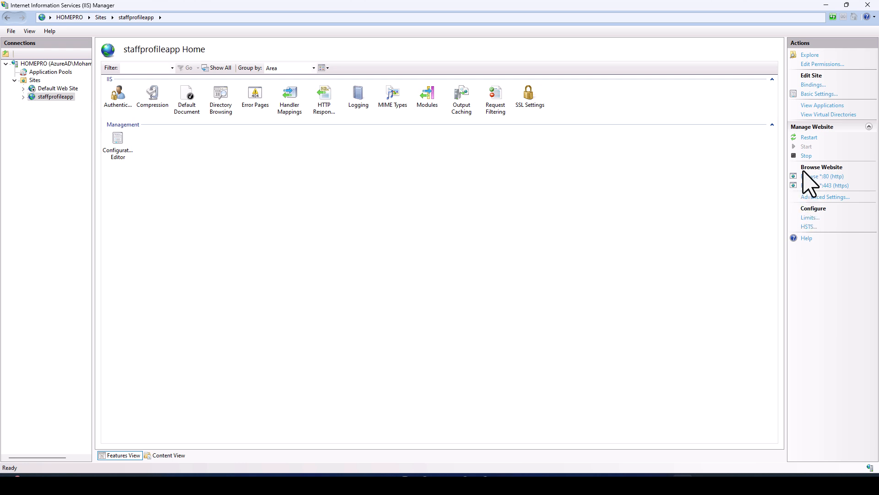
{"action": "left_click", "coordinate": [805, 155]}
{"action": "left_click", "coordinate": [806, 146]}
- Switch to the browser window showing the localhost Profile page and load staffapp.local in it
{"action": "mouse_move", "coordinate": [340, 475]}
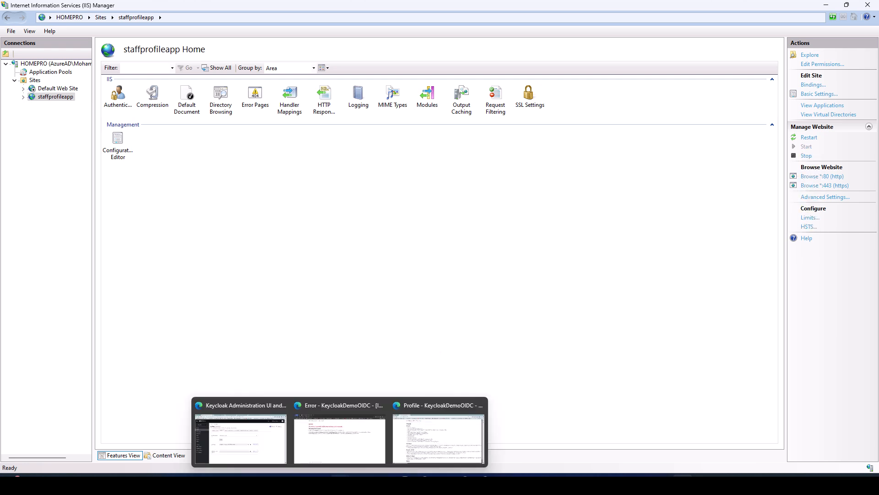
{"action": "left_click", "coordinate": [402, 448]}
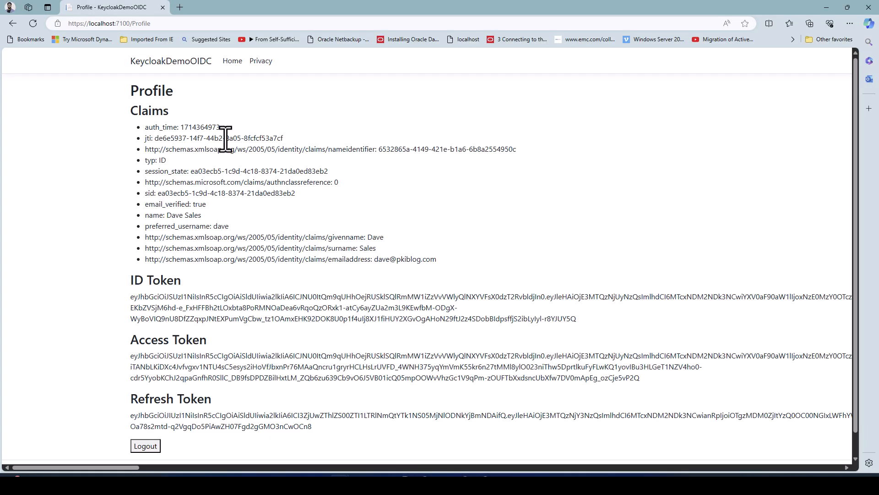
{"action": "left_click", "coordinate": [176, 24]}
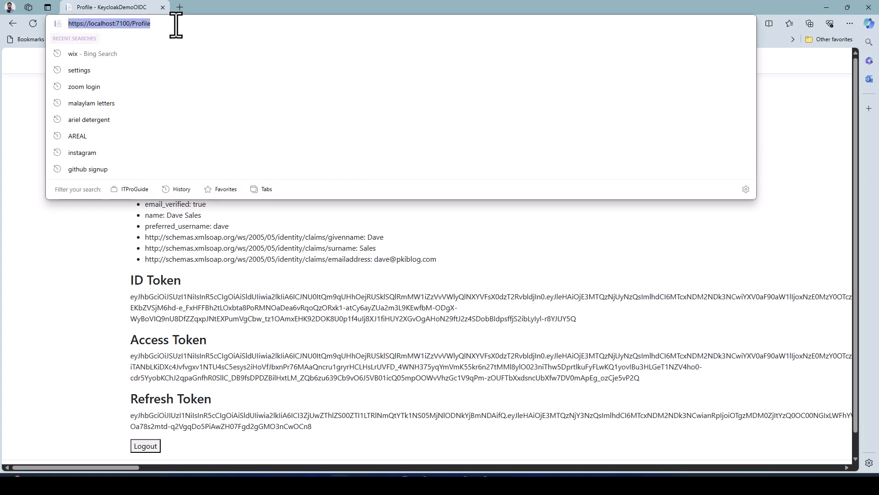
{"action": "type", "text": "staffapp.local"}
{"action": "key", "text": "Return"}
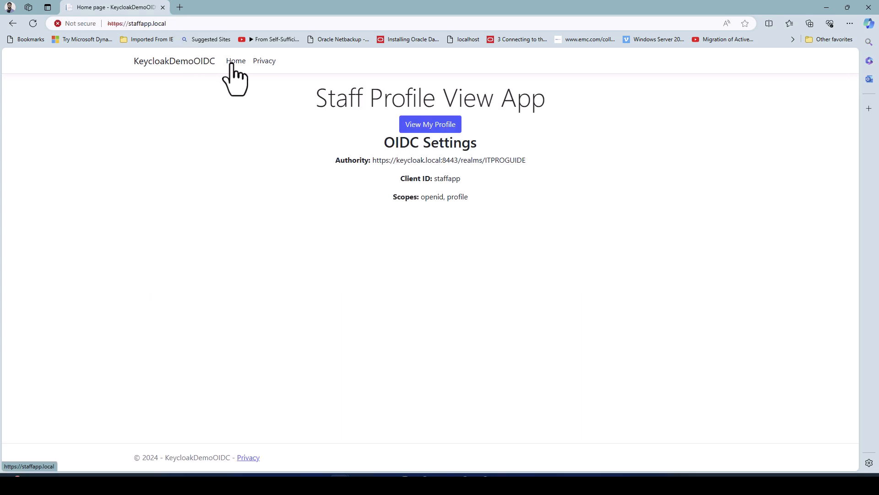
- Request the profile view in the staff app and sign in to the ITPROGUIDE realm with the demo user's username and password
{"action": "left_click", "coordinate": [451, 131]}
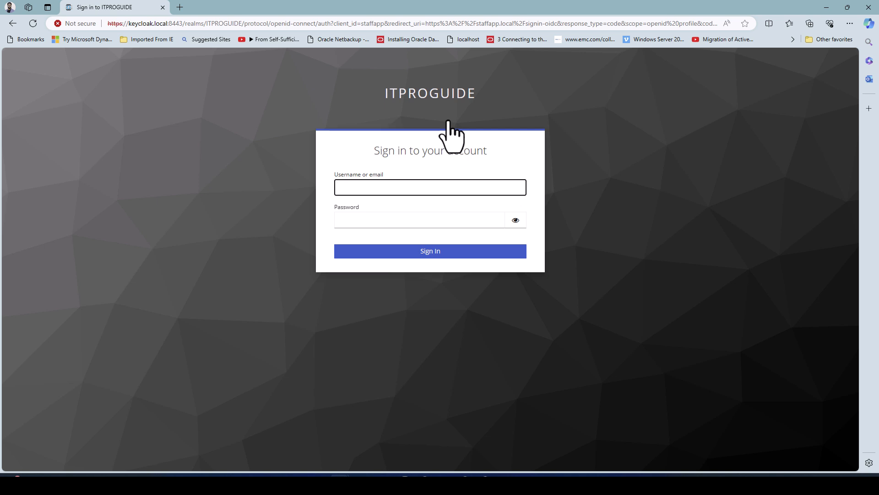
{"action": "type", "text": "dave"}
{"action": "key", "text": "Tab"}
{"action": "type", "text": "********"}
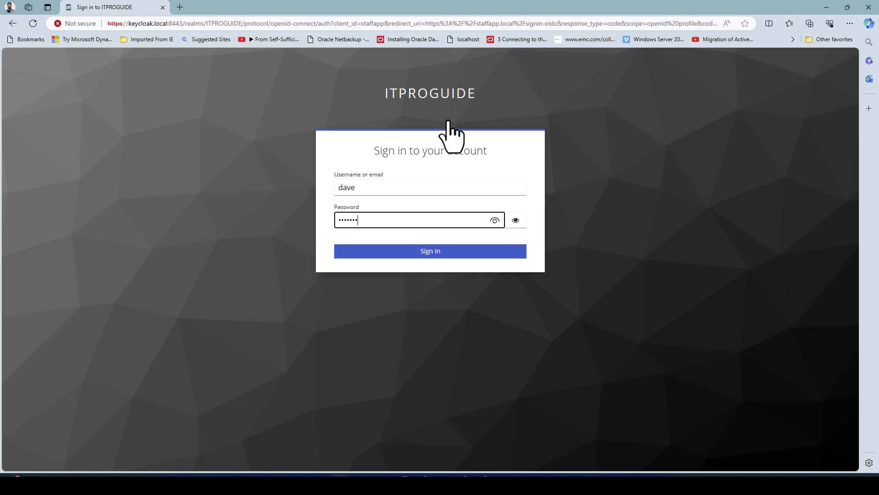
{"action": "left_click", "coordinate": [444, 250]}
- Examine the claims, ID token and access token on the signed-in user's Profile page
{"action": "left_click_drag", "start_coordinate": [169, 204], "coordinate": [311, 250]}
{"action": "left_click", "coordinate": [444, 197]}
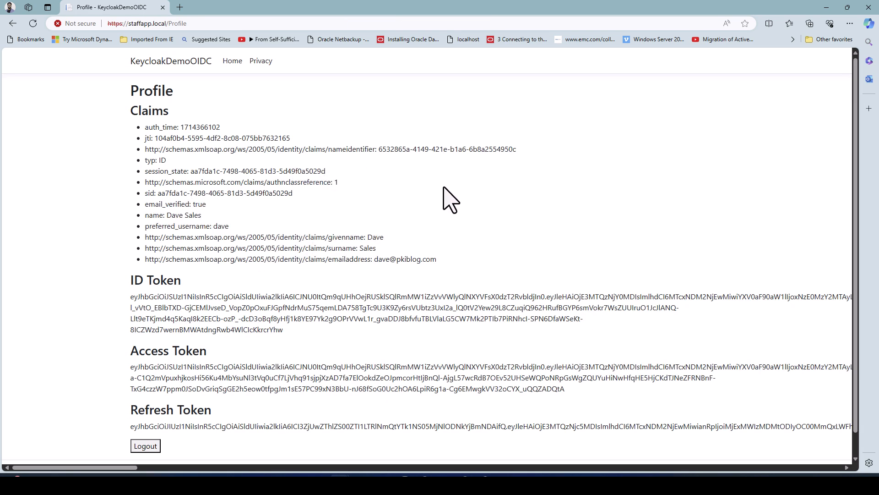
{"action": "left_click_drag", "start_coordinate": [384, 326], "coordinate": [353, 295]}
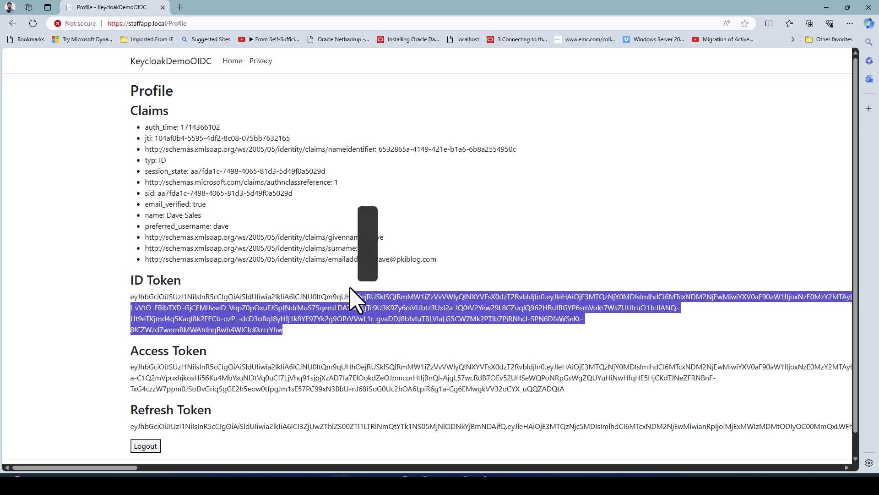
{"action": "left_click", "coordinate": [354, 367]}
{"action": "left_click_drag", "start_coordinate": [368, 384], "coordinate": [269, 378]}
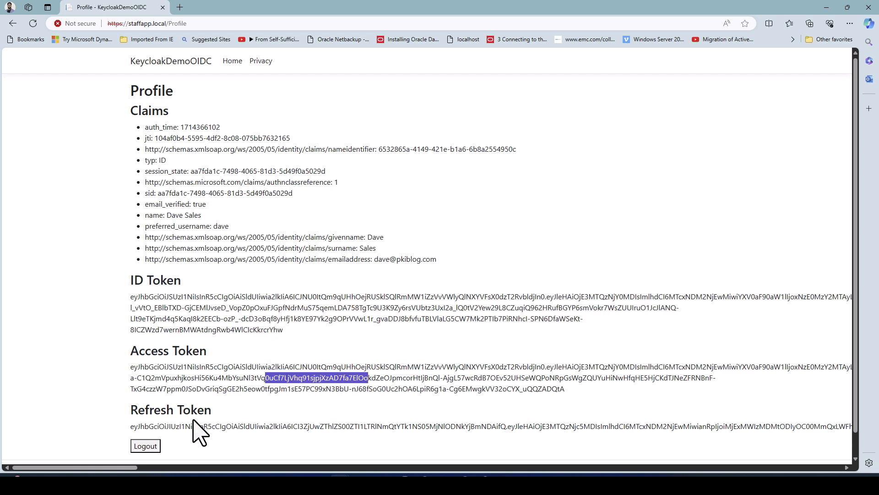
{"action": "left_click", "coordinate": [185, 369]}
{"action": "left_click_drag", "start_coordinate": [169, 203], "coordinate": [307, 247]}
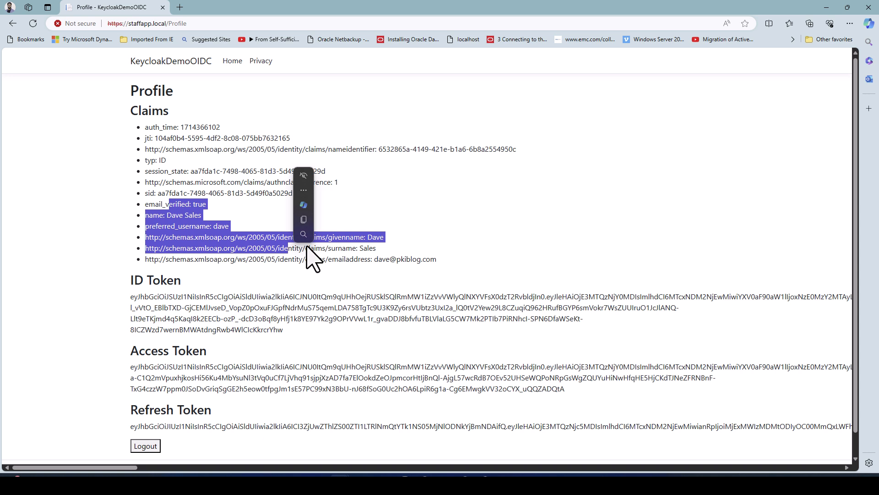